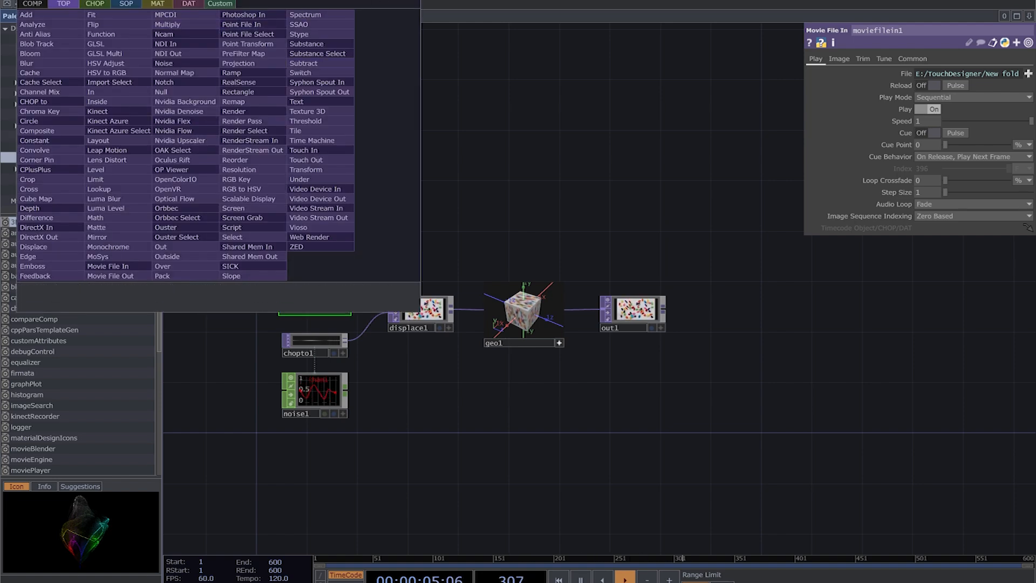
# Browse the TOP, CHOP, SOP, MAT, DAT and COMP operator families in the OP Create Dialog.
pyautogui.click(414, 1)
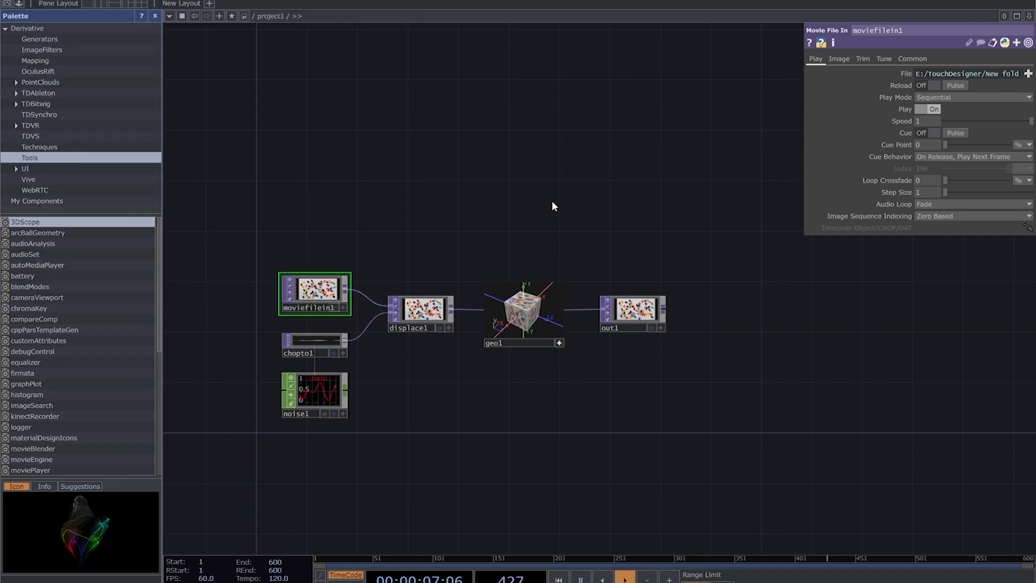
pyautogui.press('Tab')
pyautogui.moveTo(570, 42); pyautogui.dragTo(511, 167)
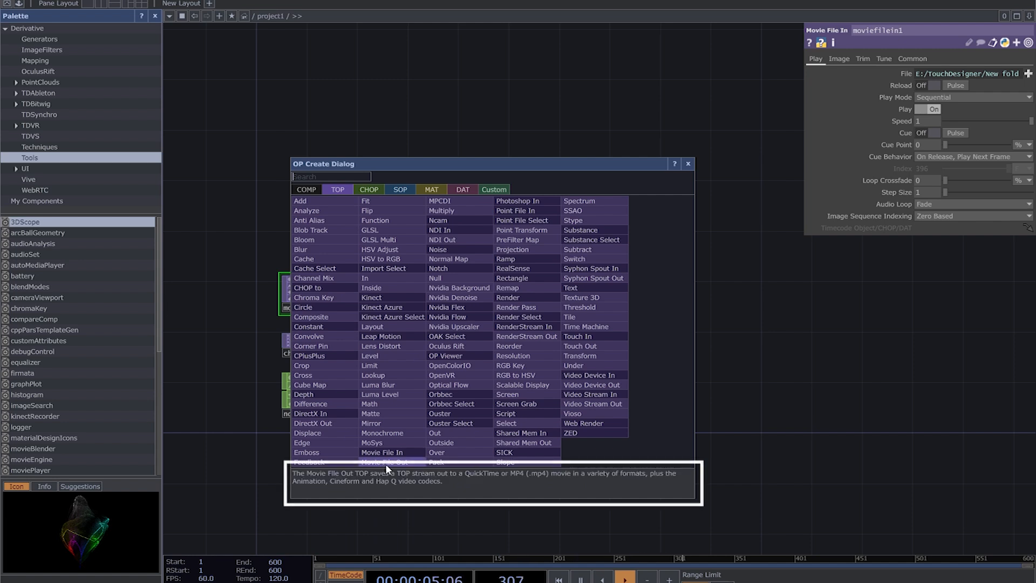
pyautogui.click(358, 190)
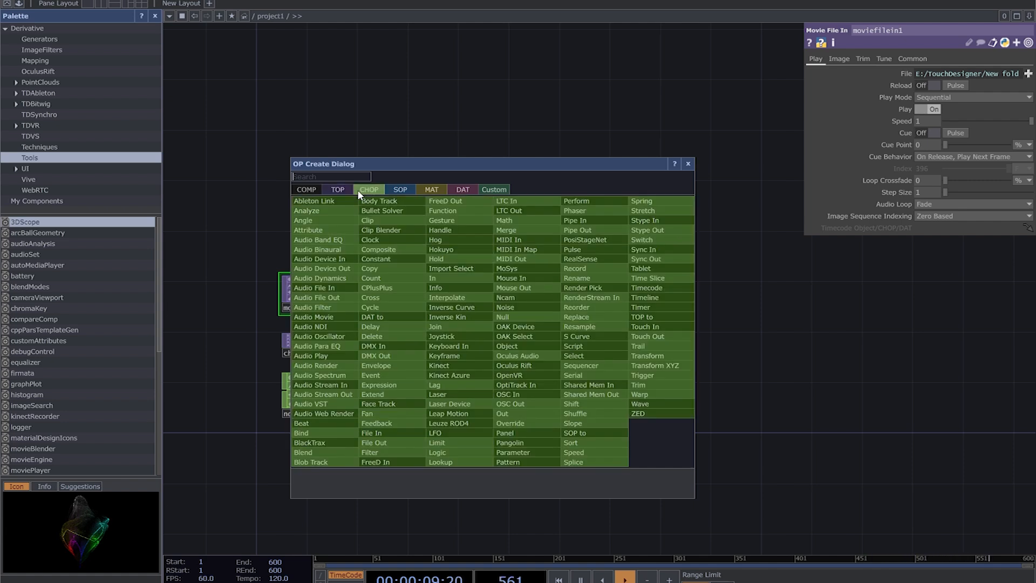
pyautogui.click(394, 192)
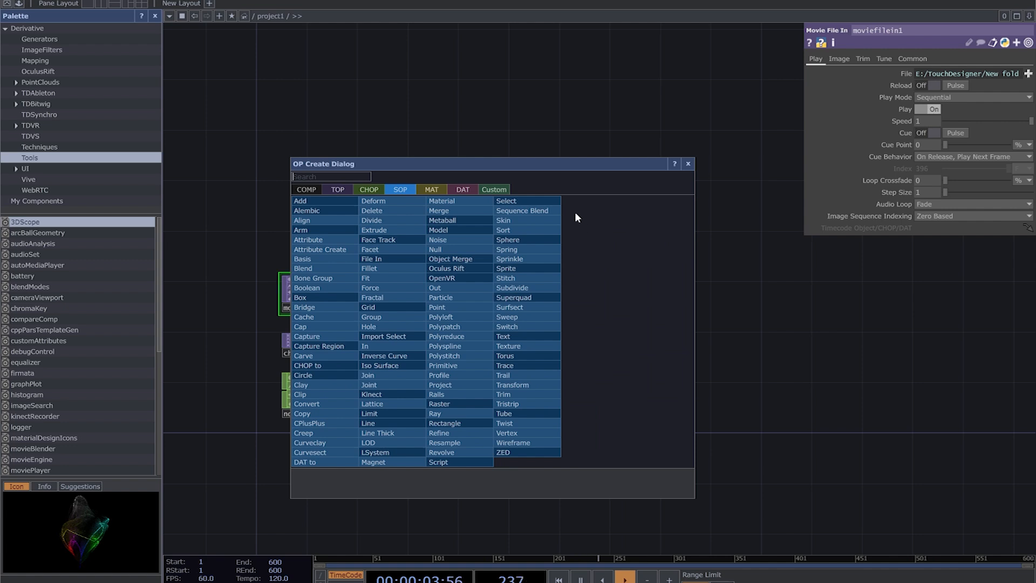
pyautogui.click(431, 190)
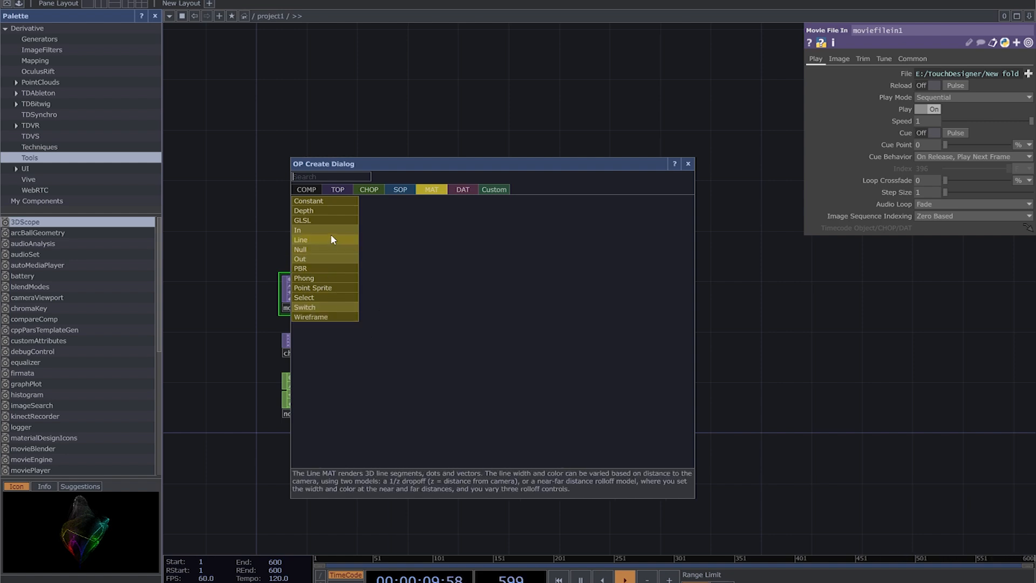
pyautogui.click(452, 192)
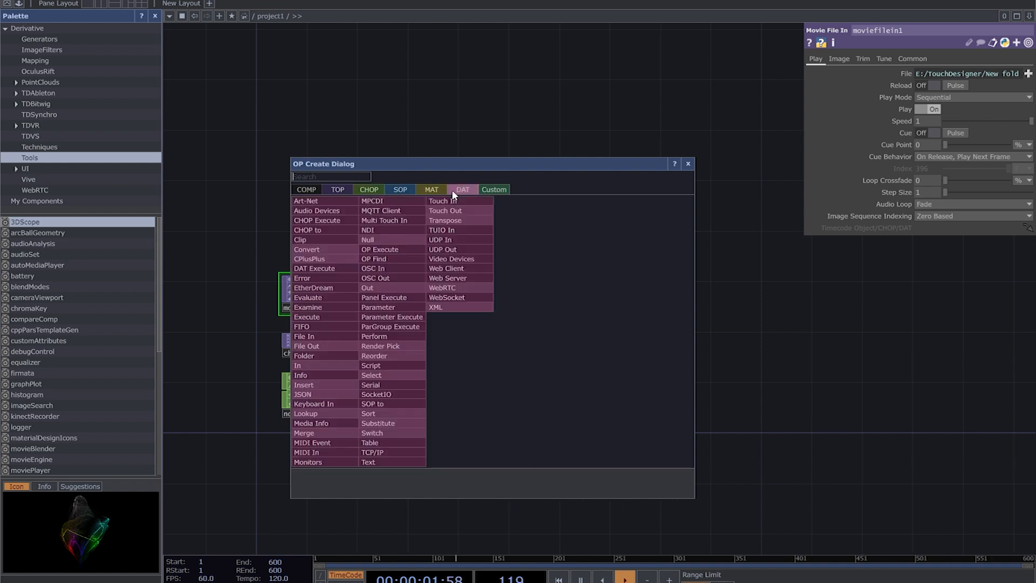
pyautogui.click(301, 187)
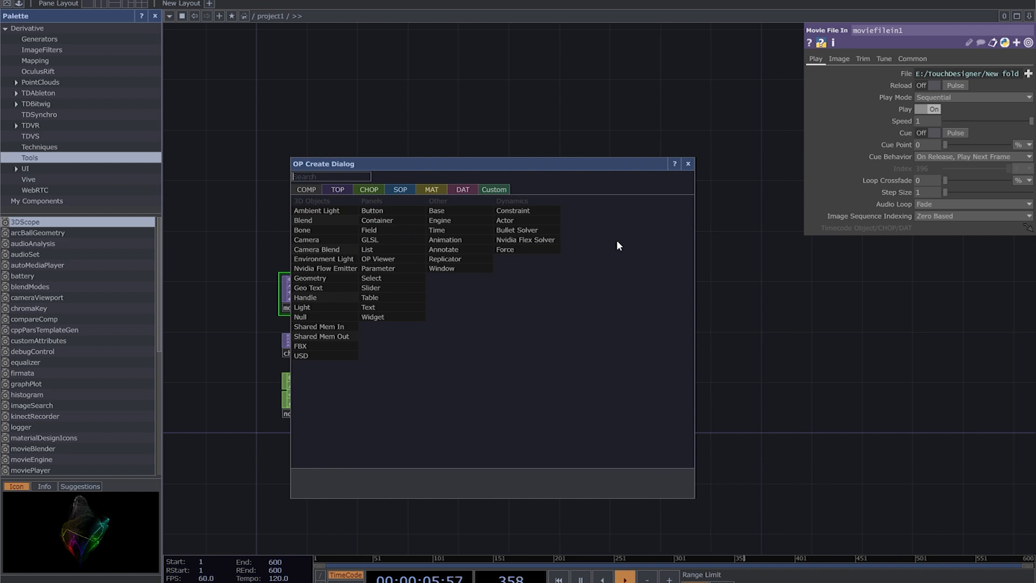
pyautogui.click(687, 164)
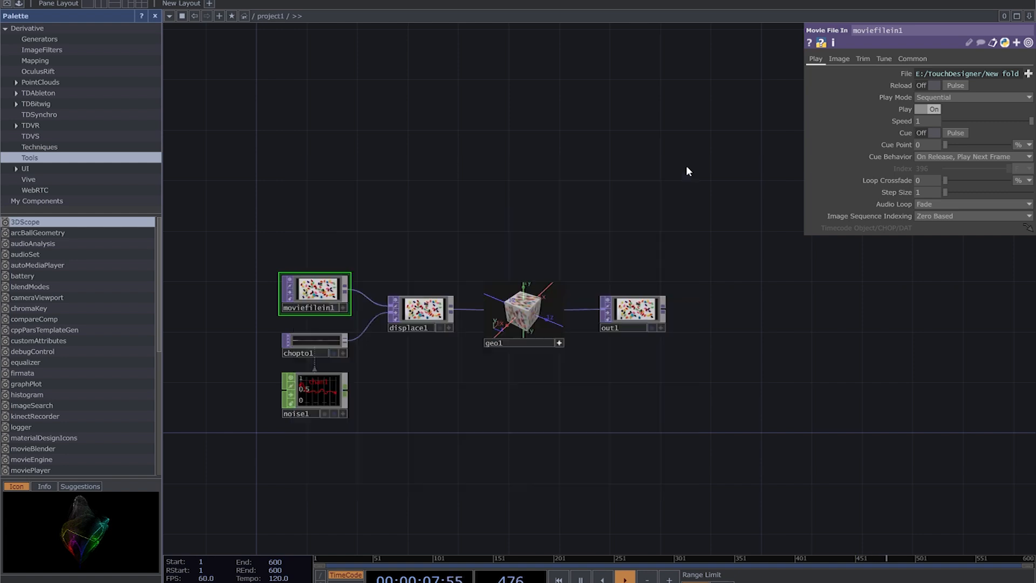
# Delete all the operators in the network and place a new Noise TOP in it.
pyautogui.moveTo(685, 446); pyautogui.dragTo(268, 180, button='right')
pyautogui.press('Delete')
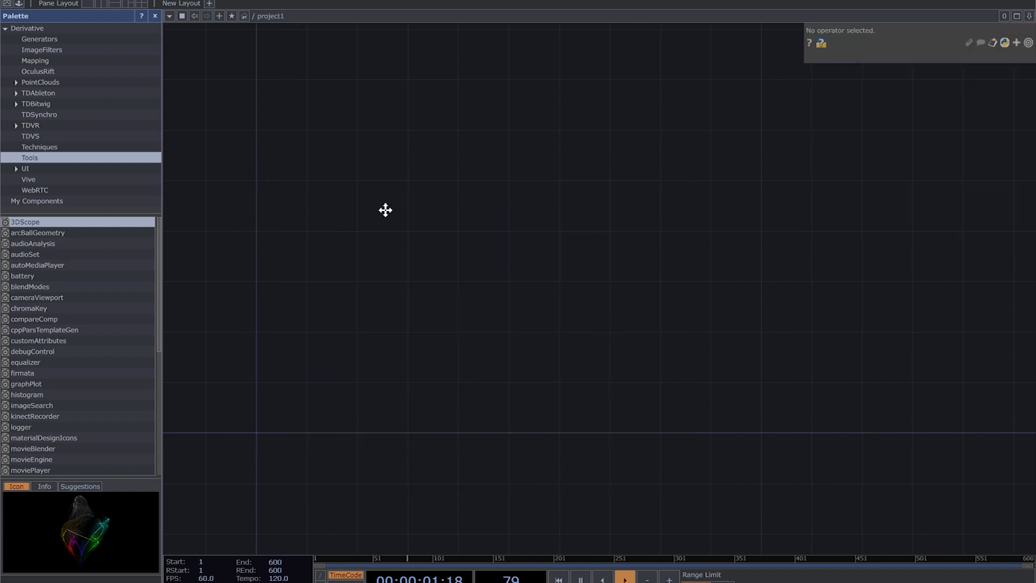
pyautogui.press('Tab')
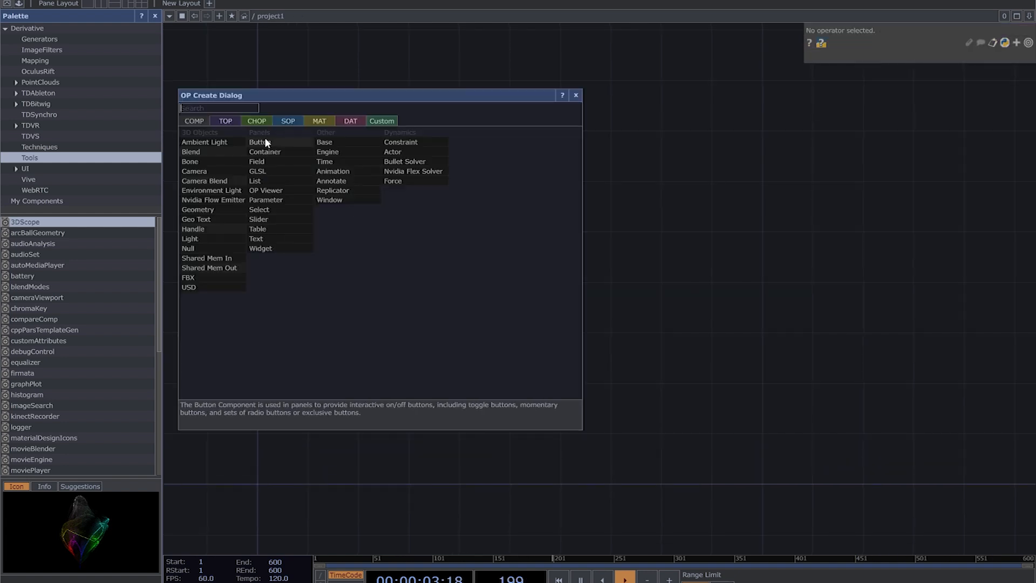
pyautogui.click(238, 121)
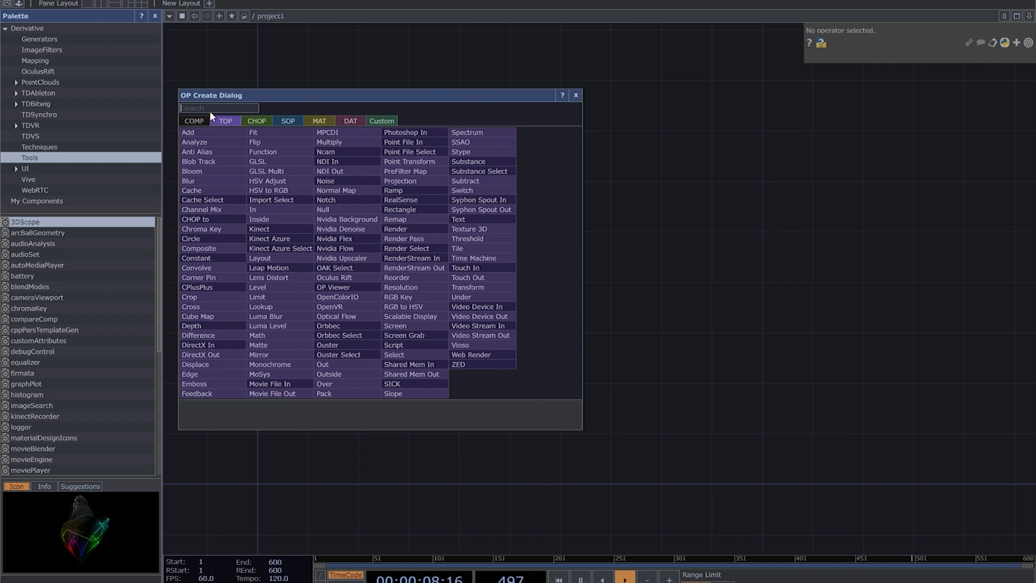
pyautogui.write('noise')
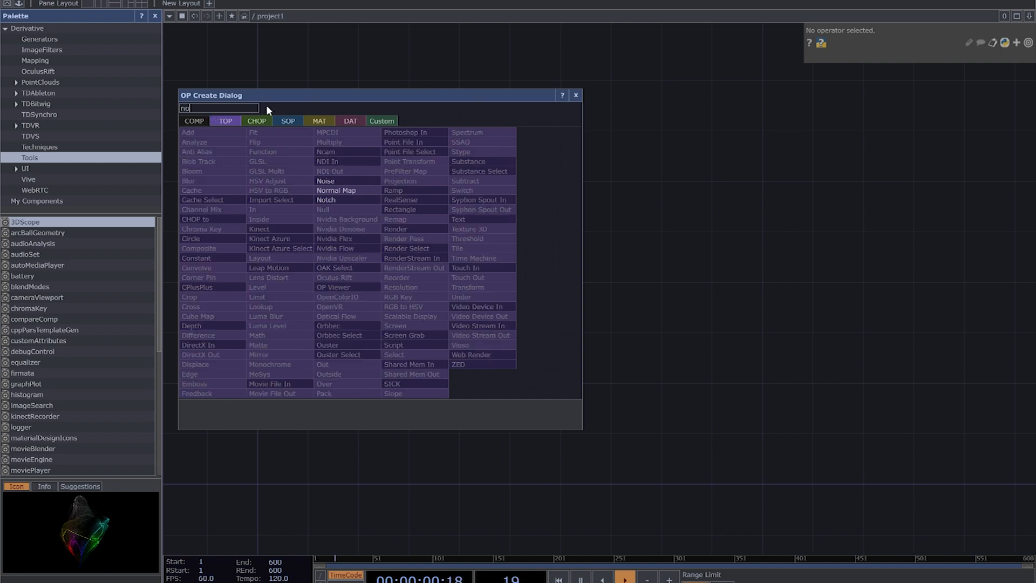
pyautogui.click(344, 180)
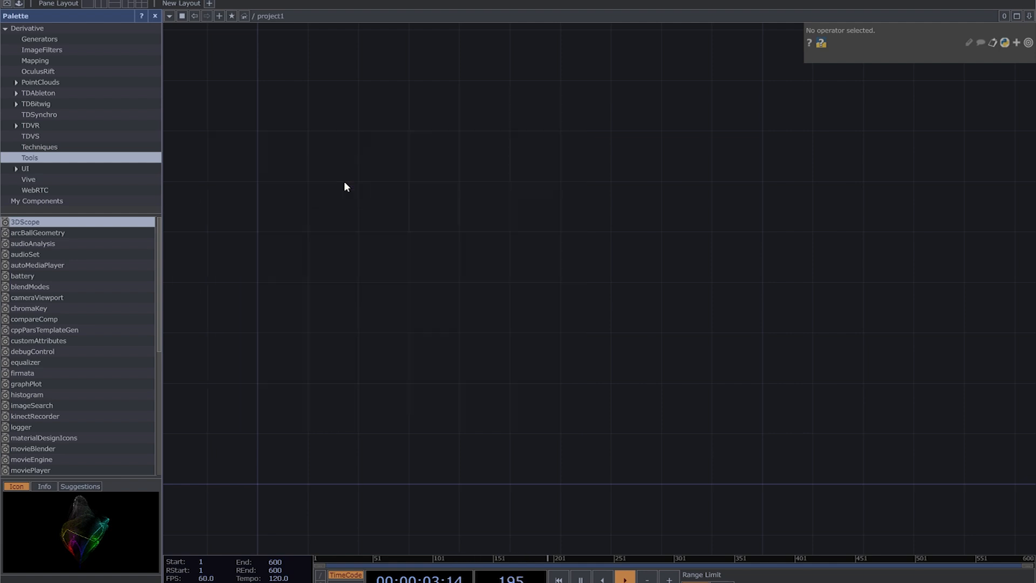
pyautogui.click(359, 361)
pyautogui.scroll(8, 361, 380)
pyautogui.moveTo(337, 288); pyautogui.dragTo(483, 142)
pyautogui.scroll(-3, 544, 297)
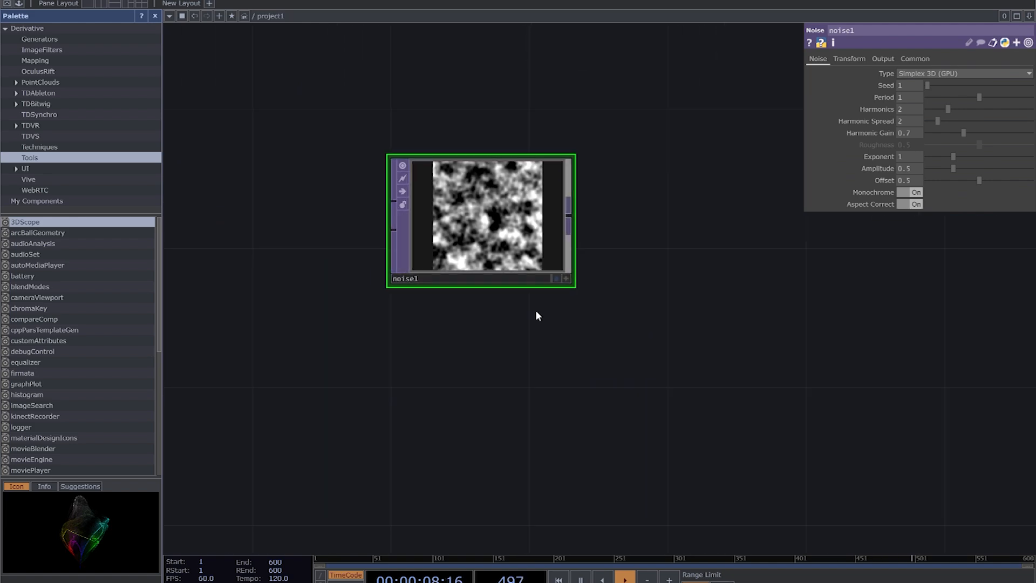
# Add a Noise CHOP directly below the Noise TOP.
pyautogui.press('Tab')
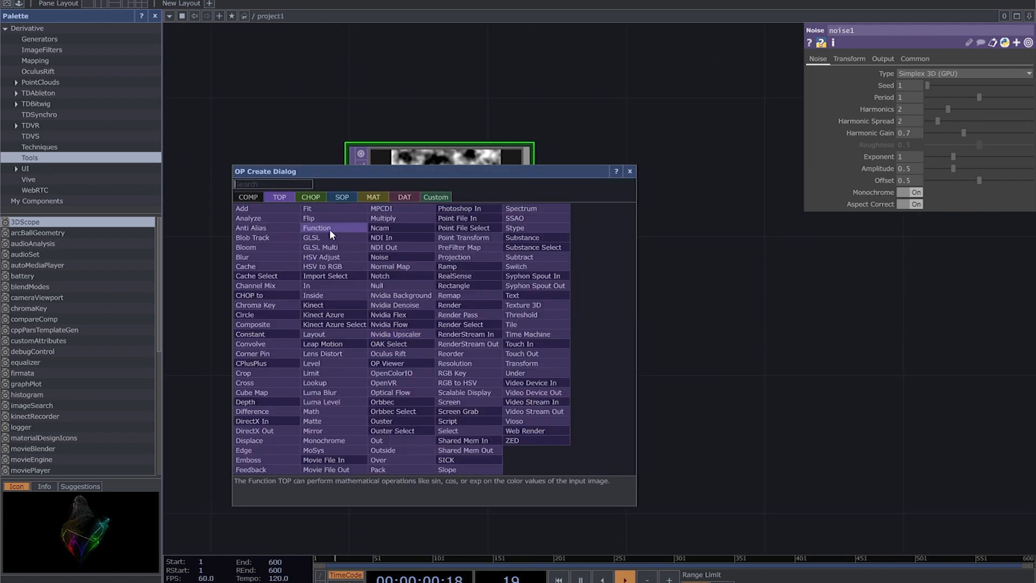
pyautogui.click(304, 199)
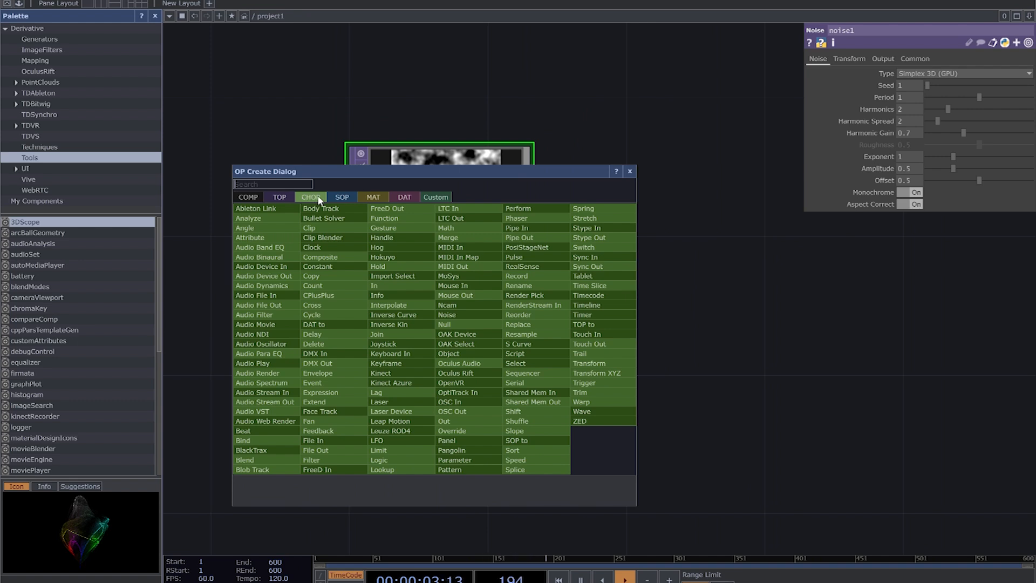
pyautogui.click(459, 315)
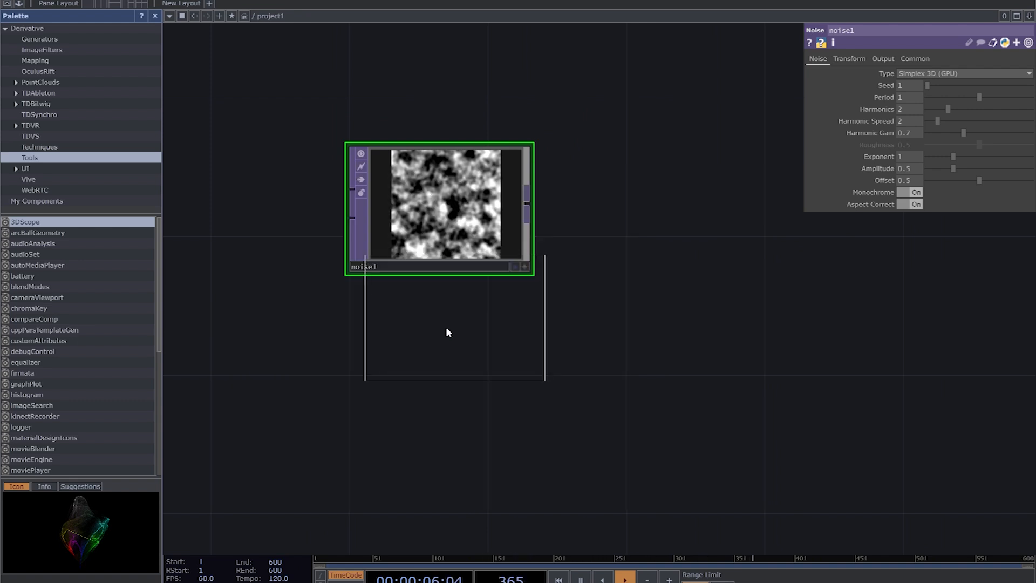
pyautogui.click(435, 357)
pyautogui.moveTo(591, 420); pyautogui.dragTo(568, 346)
pyautogui.scroll(-3, 585, 402)
pyautogui.moveTo(576, 354); pyautogui.dragTo(417, 203, button='right')
pyautogui.moveTo(416, 203); pyautogui.dragTo(427, 152)
# Add a Noise SOP directly below the Noise CHOP.
pyautogui.press('Tab')
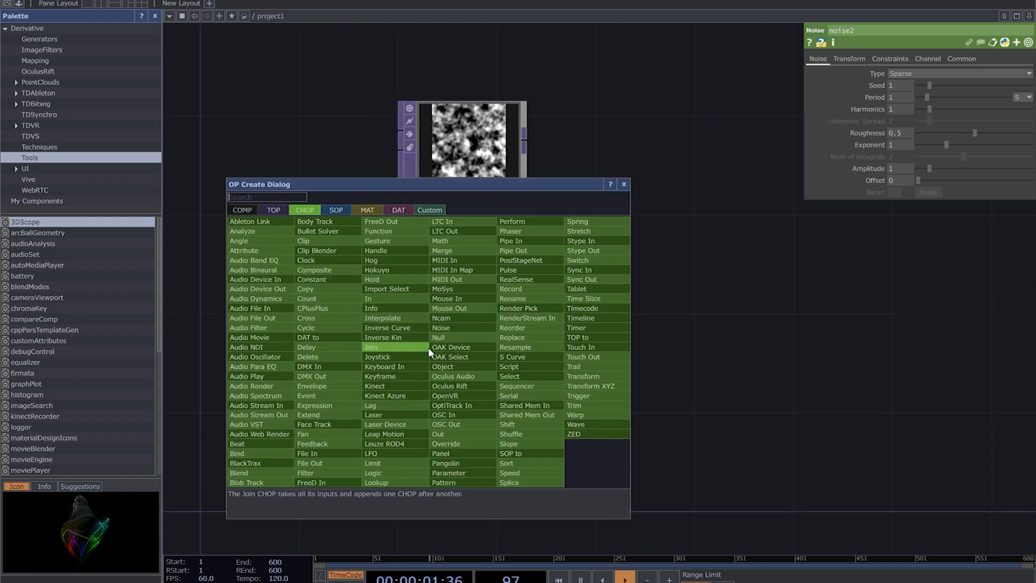
pyautogui.click(335, 210)
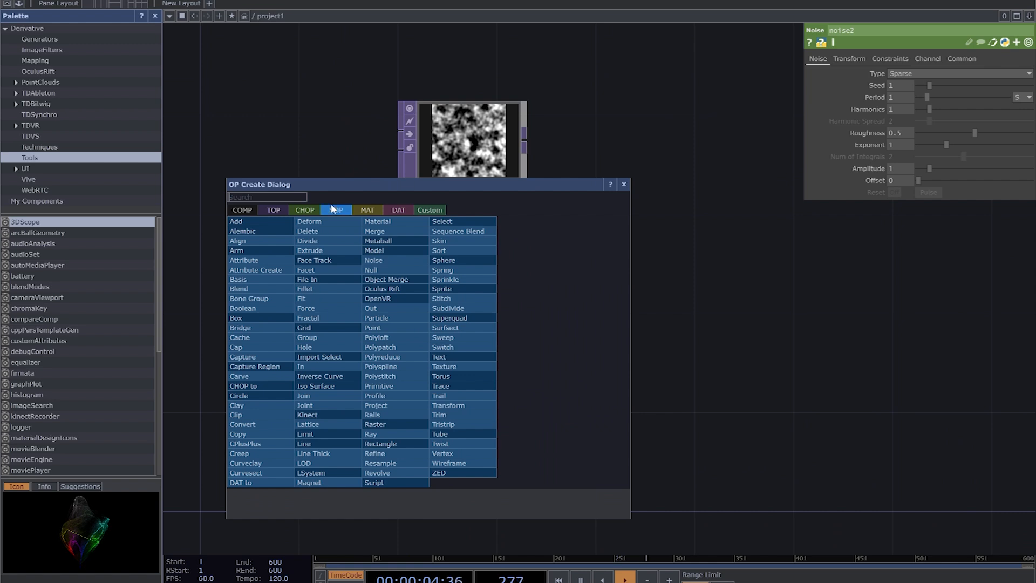
pyautogui.write('n')
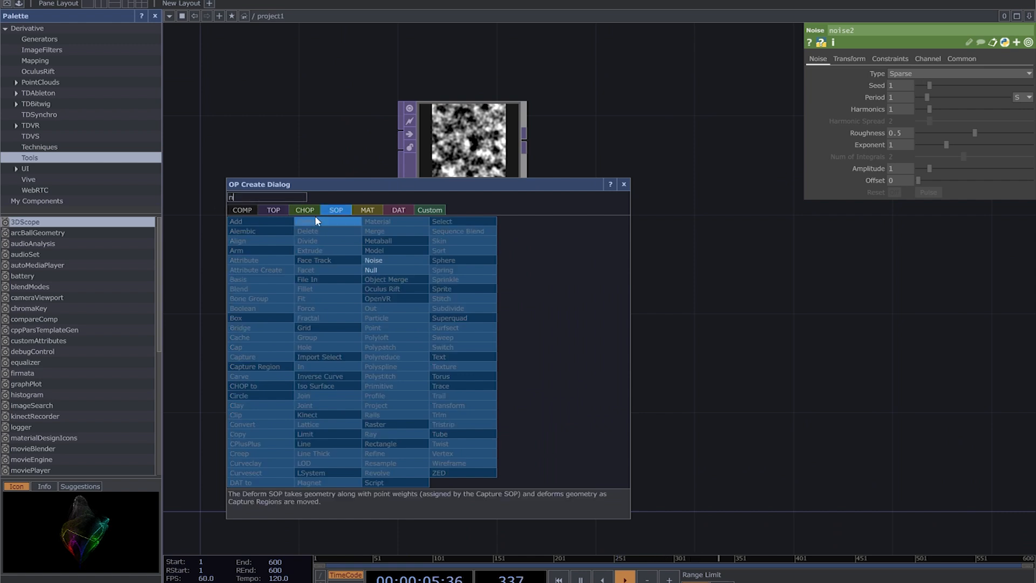
pyautogui.click(385, 261)
pyautogui.click(459, 350)
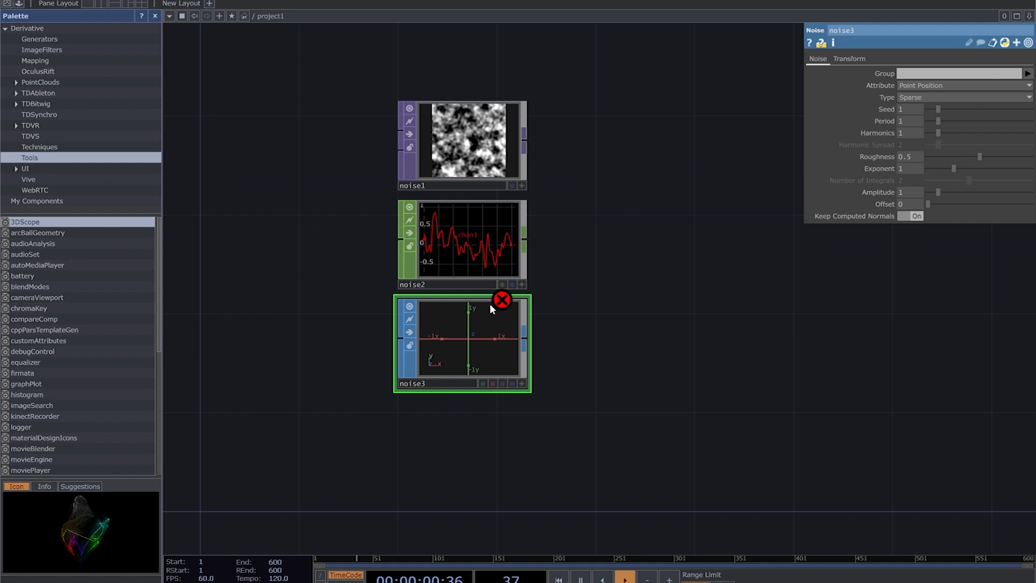
# Add a Sphere SOP beside the Noise SOP and connect its output to the Noise SOP's input.
pyautogui.press('Tab')
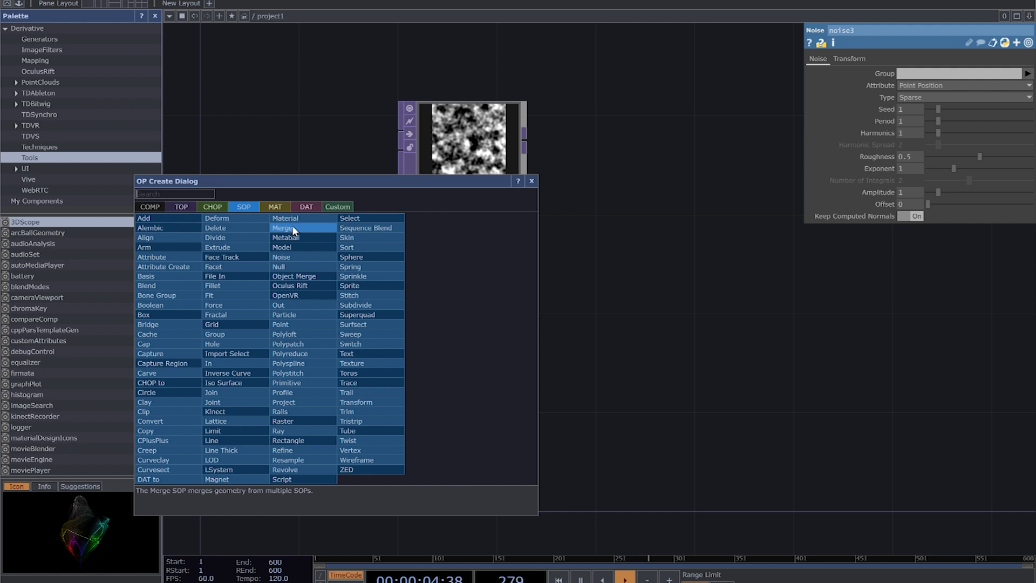
pyautogui.write('s')
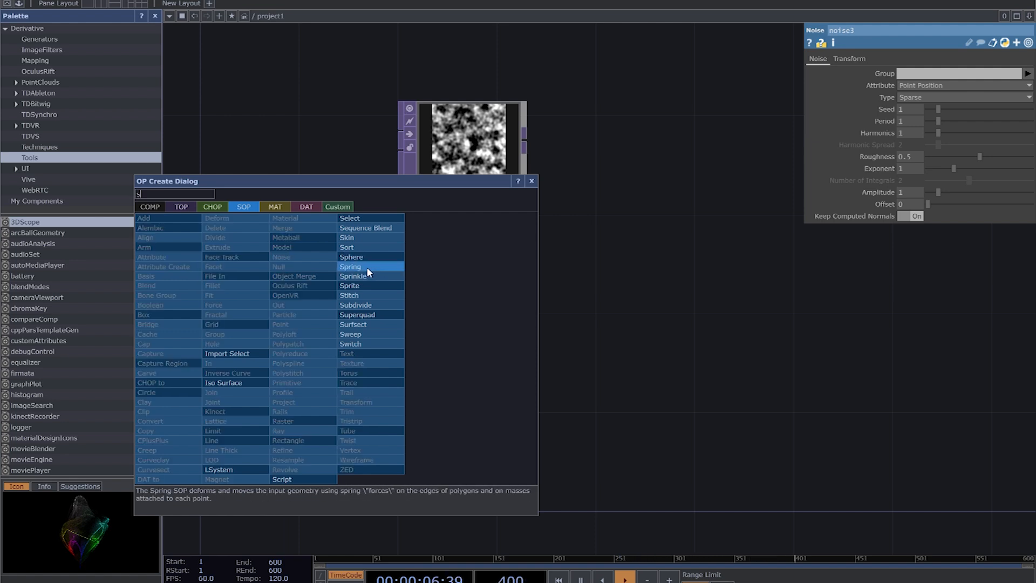
pyautogui.click(359, 256)
pyautogui.click(281, 341)
pyautogui.moveTo(357, 348); pyautogui.dragTo(481, 356)
pyautogui.scroll(4, 491, 348)
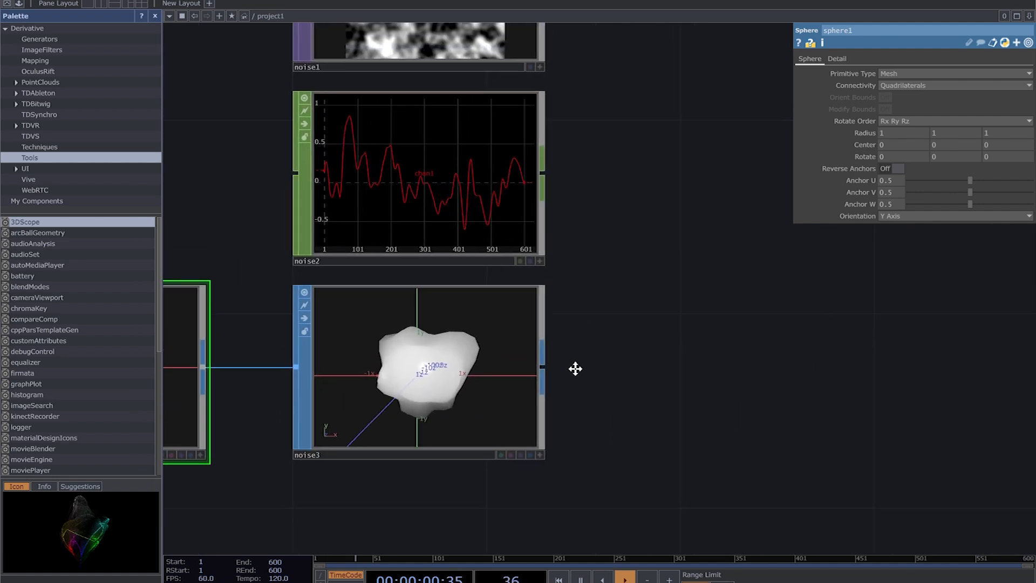
# Select the Noise TOP, Noise CHOP and Noise SOP together to compare them, and clear the group selection.
pyautogui.moveTo(581, 350); pyautogui.dragTo(567, 373)
pyautogui.scroll(-4, 568, 372)
pyautogui.moveTo(631, 420); pyautogui.dragTo(575, 412)
pyautogui.moveTo(598, 466); pyautogui.dragTo(274, 115, button='right')
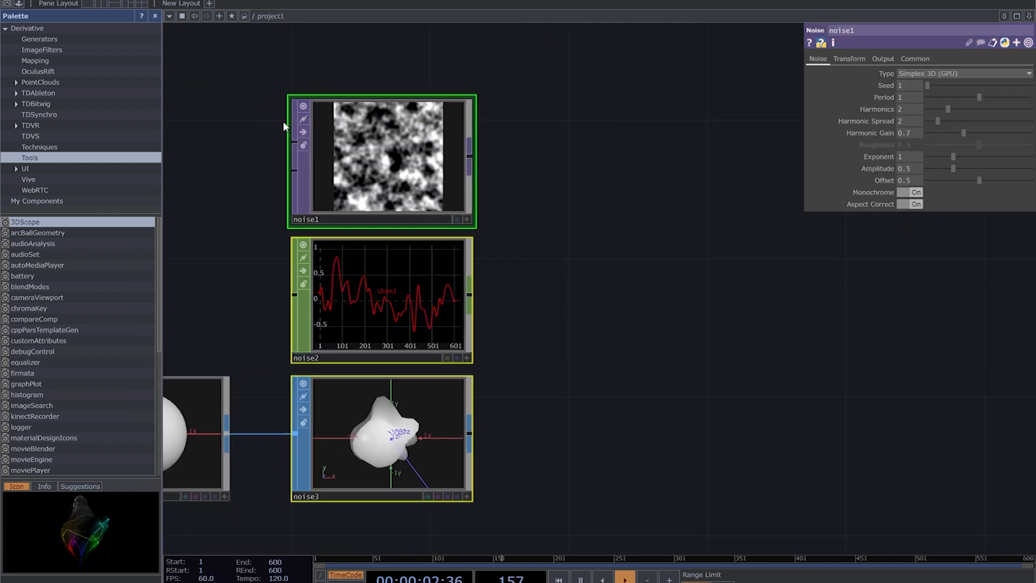
pyautogui.click(534, 234)
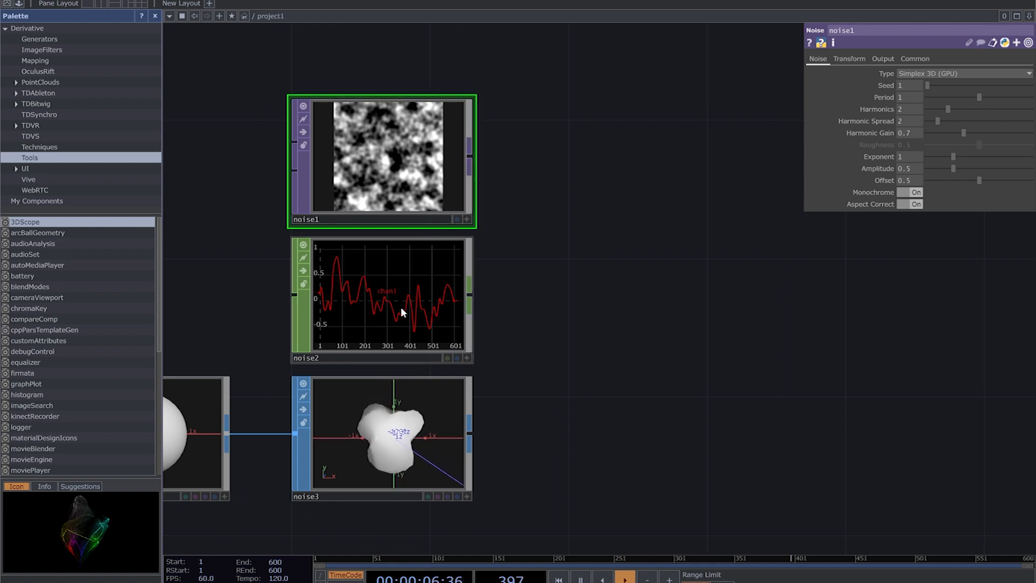
# Add a Movie File In TOP in an empty area of the network and frame it in the view.
pyautogui.moveTo(534, 471); pyautogui.dragTo(510, 374)
pyautogui.scroll(-3, 606, 390)
pyautogui.scroll(-3, 556, 388)
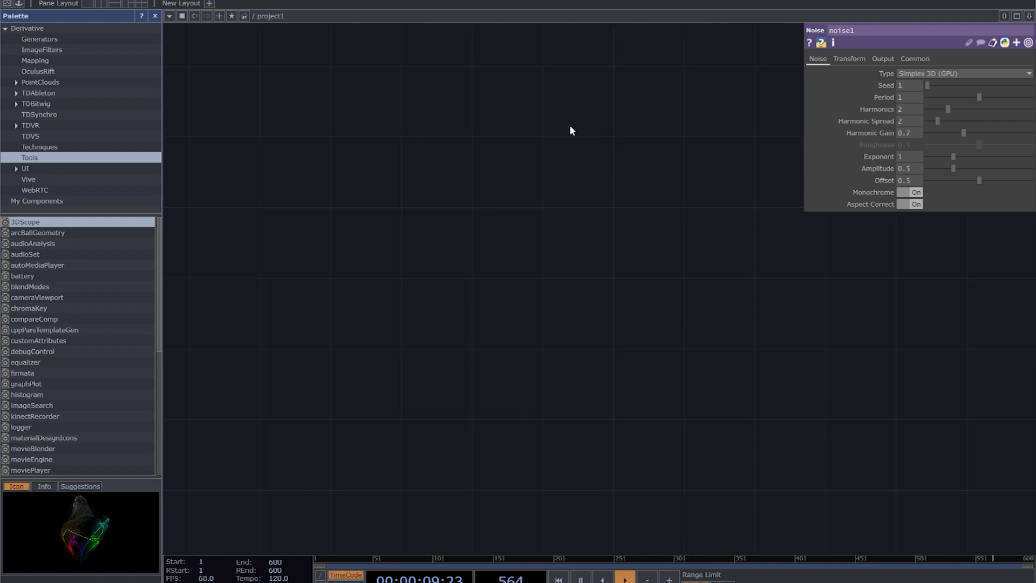
pyautogui.press('Tab')
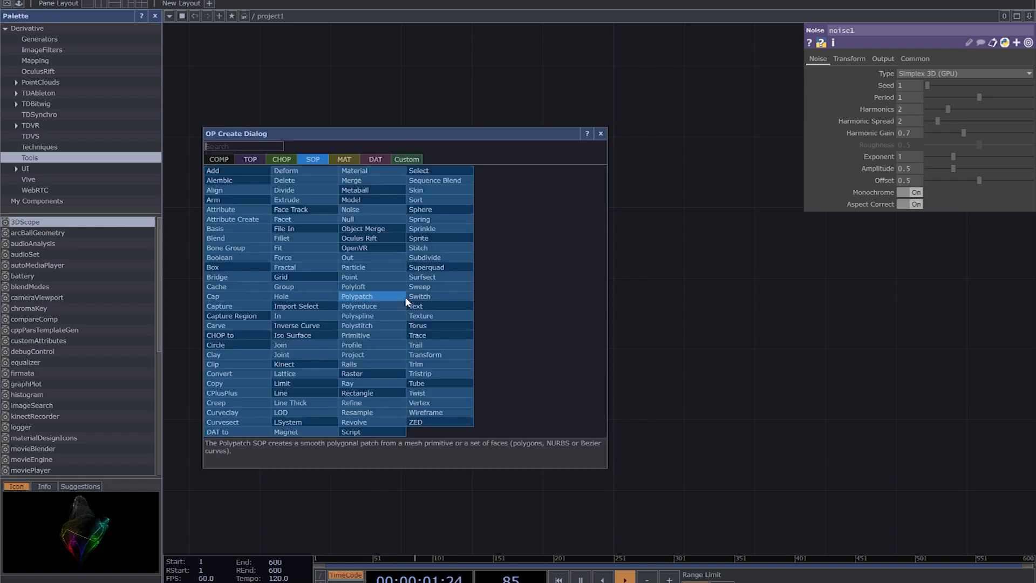
pyautogui.click(249, 159)
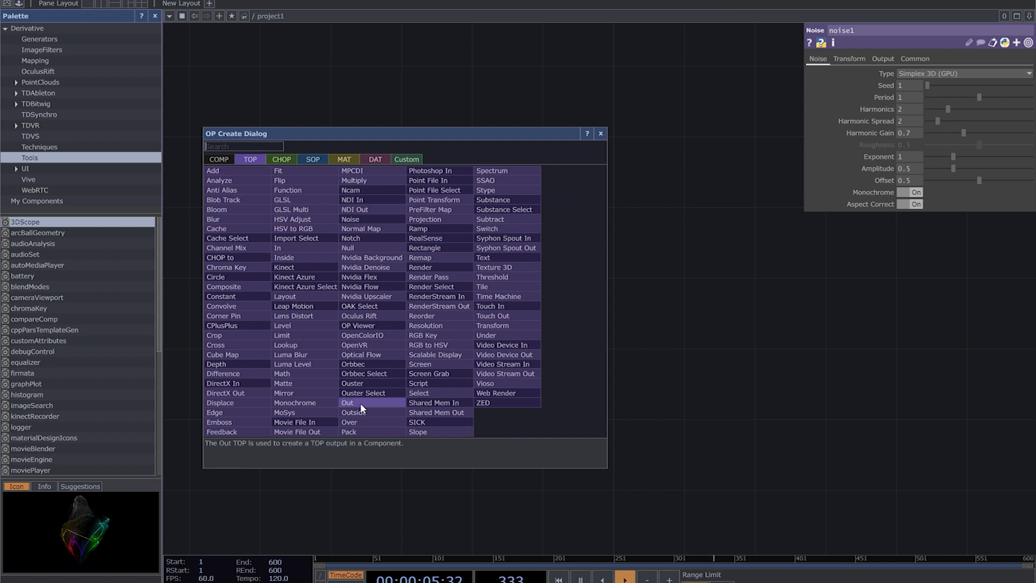
pyautogui.click(319, 422)
pyautogui.click(386, 342)
pyautogui.press('h')
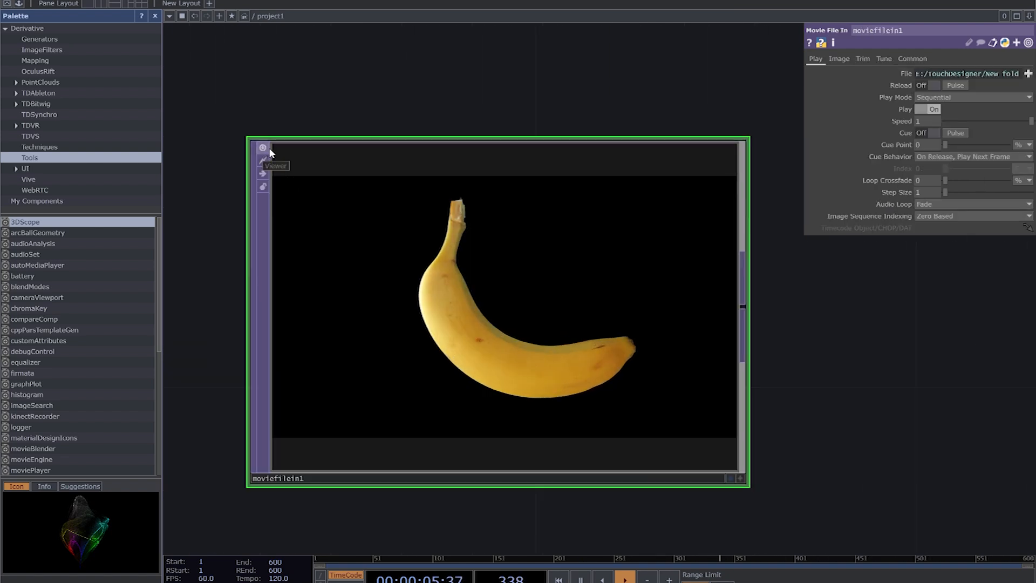
# Toggle the Movie File In operator's viewer off and on, and its bypass flag on and off.
pyautogui.click(269, 148)
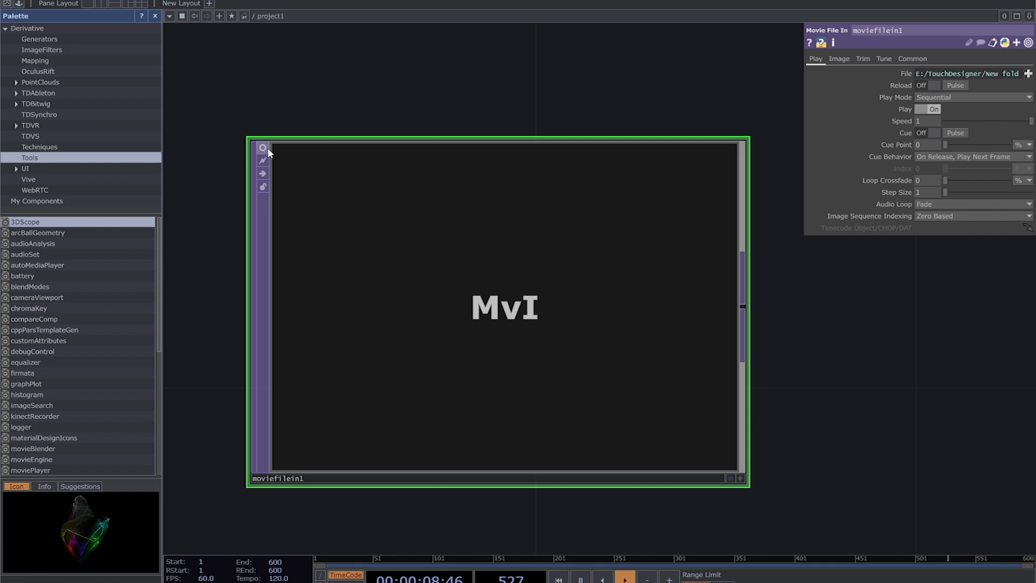
pyautogui.click(267, 148)
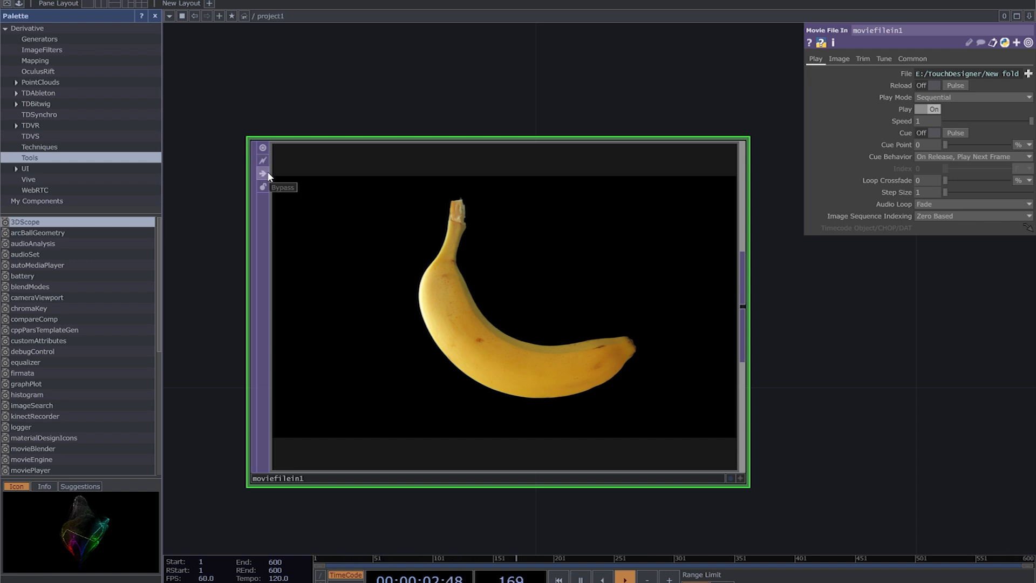
pyautogui.click(267, 173)
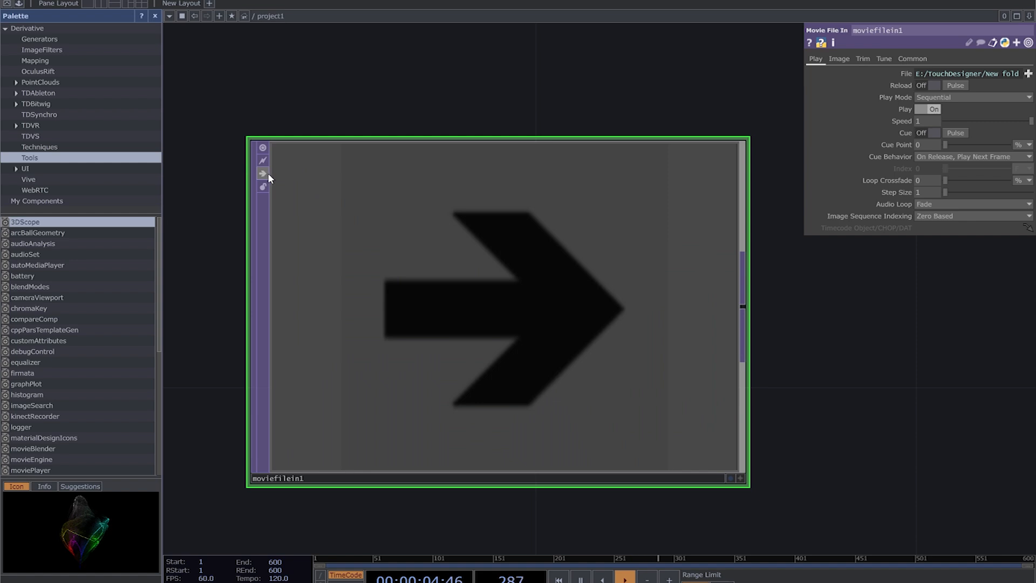
pyautogui.click(263, 173)
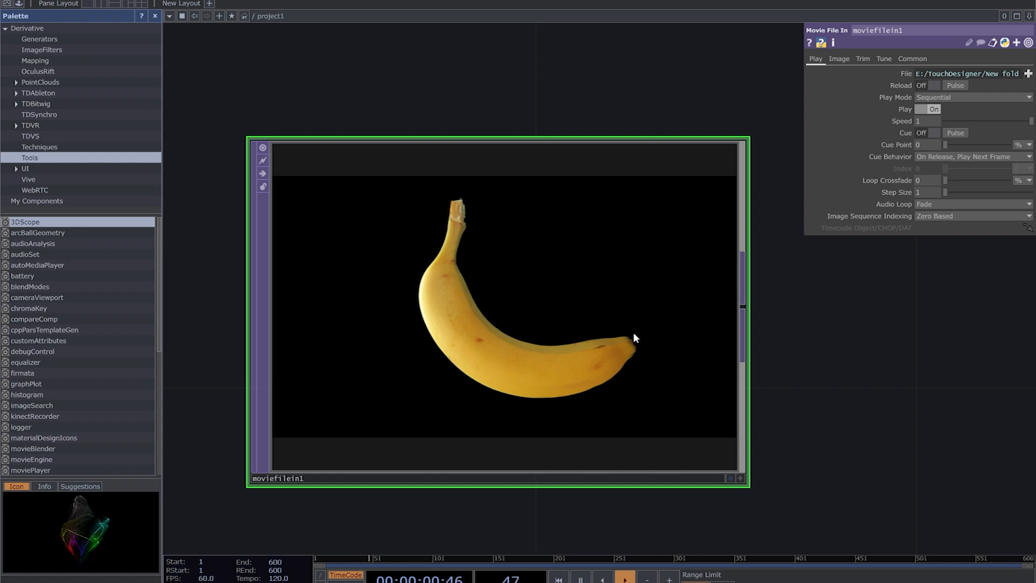
# Turn on the Movie File In operator's display flag to show its image as the network background.
pyautogui.click(730, 481)
pyautogui.scroll(-3, 766, 448)
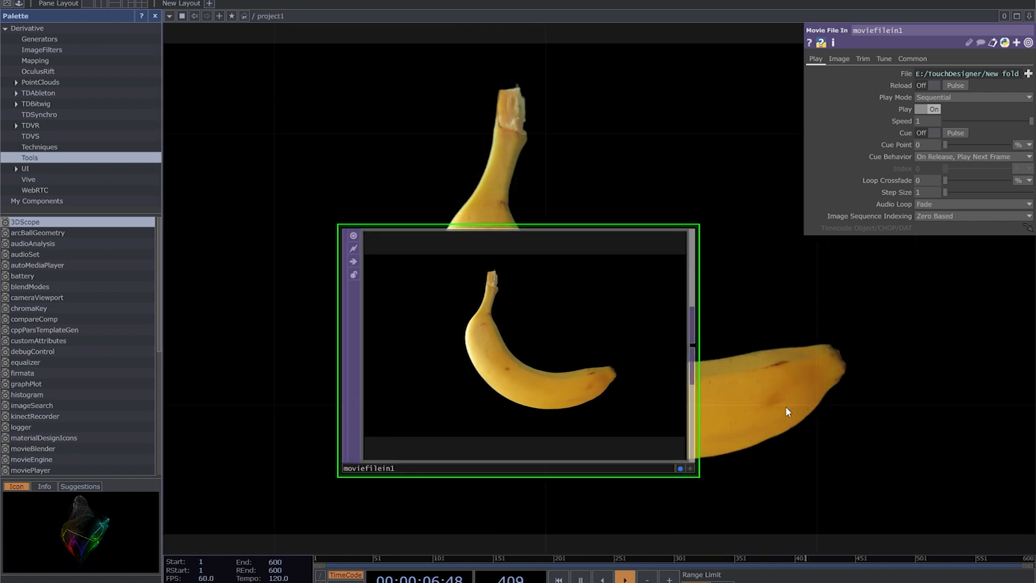
# Turn off the Movie File In operator's display flag, and switch its Viewer Active mode on and off.
pyautogui.scroll(5, 620, 491)
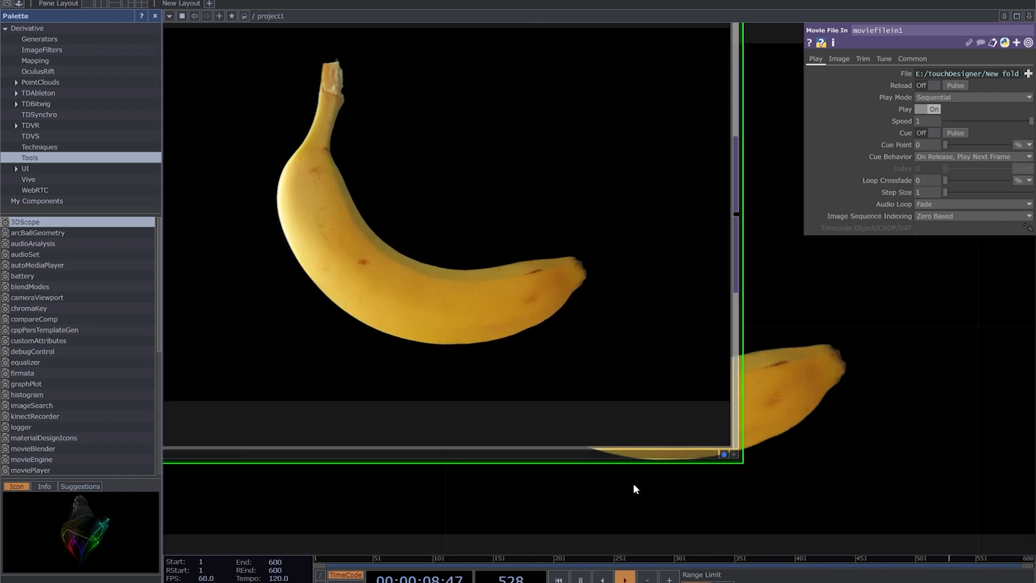
pyautogui.click(803, 506)
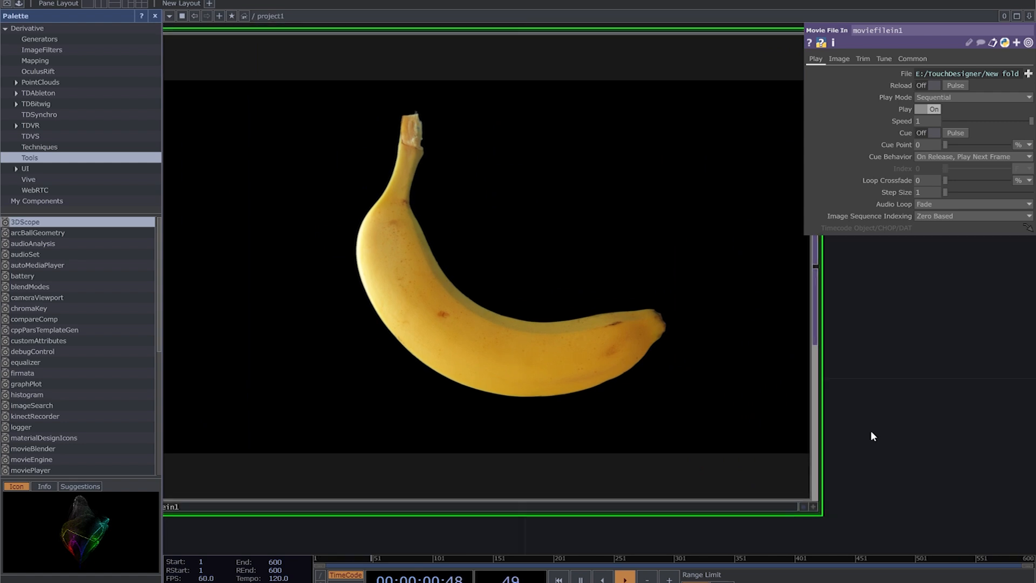
pyautogui.scroll(-3, 870, 430)
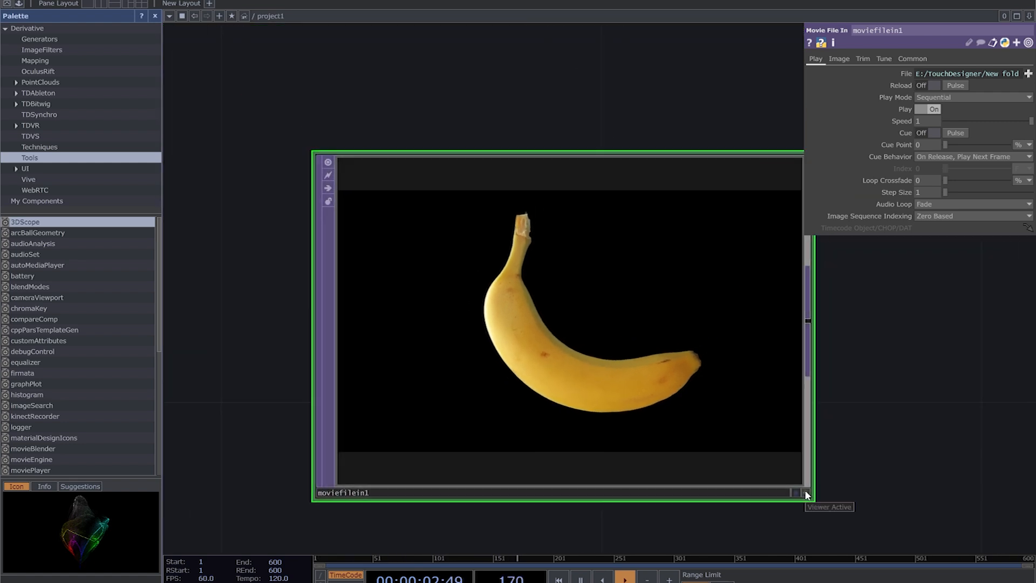
pyautogui.click(806, 494)
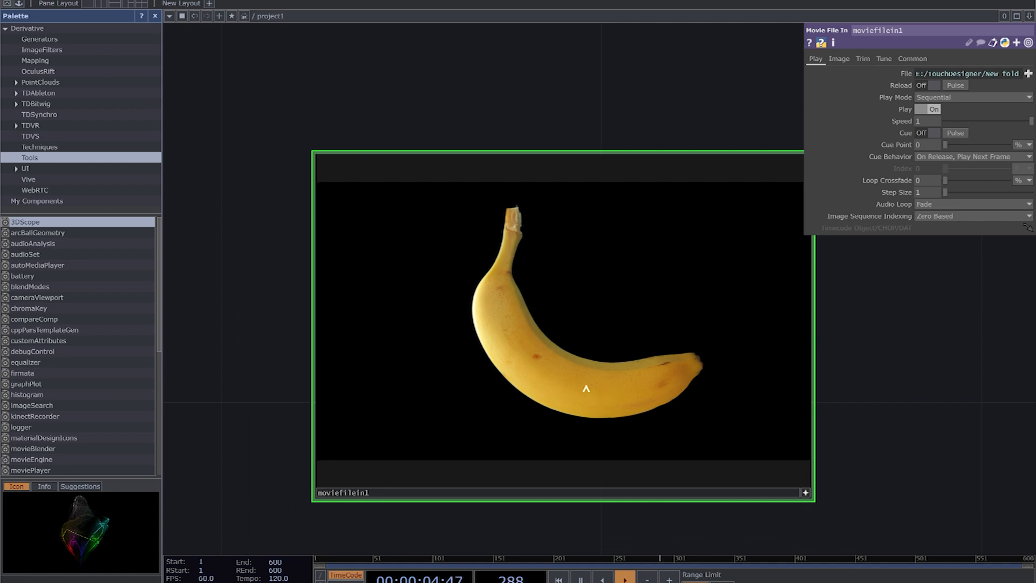
pyautogui.click(807, 495)
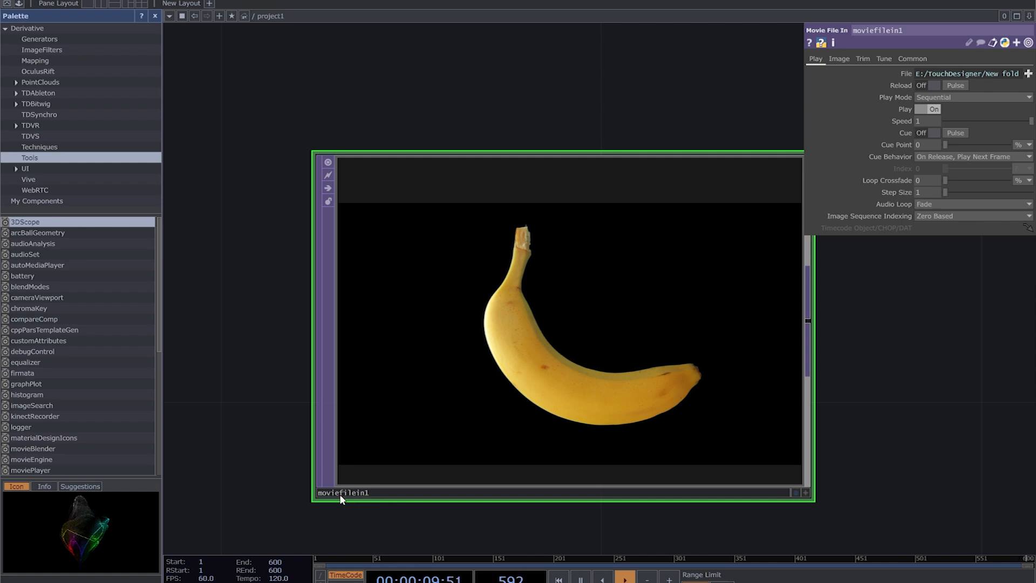
pyautogui.moveTo(265, 378); pyautogui.dragTo(253, 381)
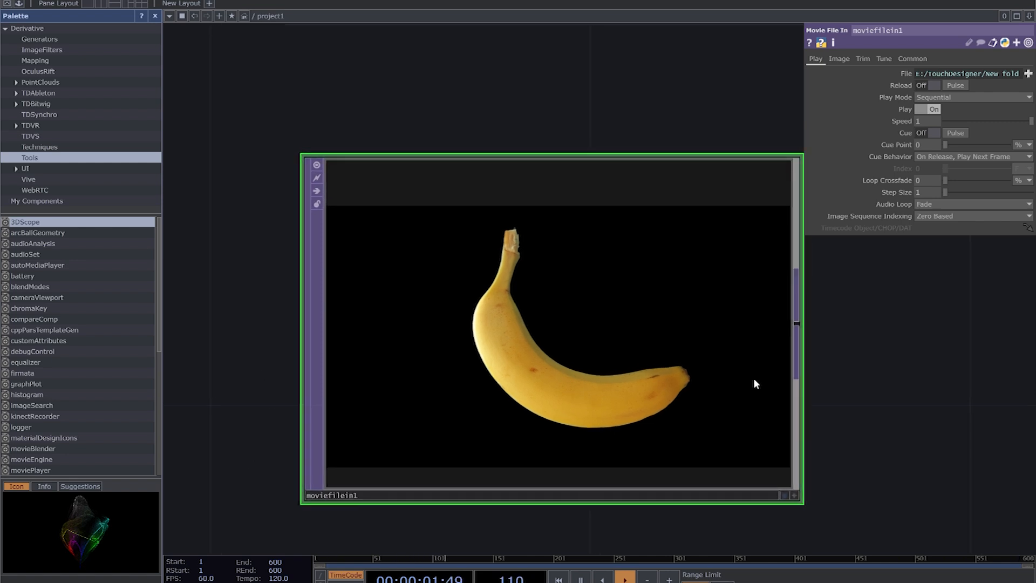
pyautogui.moveTo(817, 375); pyautogui.dragTo(765, 384)
pyautogui.moveTo(834, 375); pyautogui.dragTo(772, 370, button='middle')
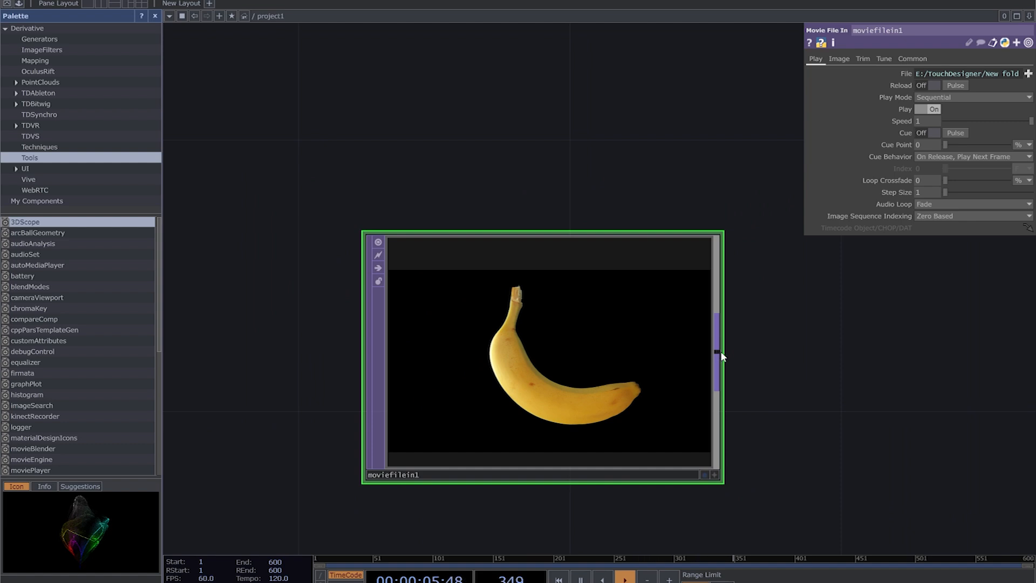
pyautogui.scroll(-3, 761, 364)
pyautogui.moveTo(446, 448); pyautogui.dragTo(494, 398)
pyautogui.moveTo(402, 357); pyautogui.dragTo(524, 362)
pyautogui.scroll(1, 506, 363)
# Add a Noise TOP in the empty area above and to the right of the Movie File In operator.
pyautogui.moveTo(815, 369); pyautogui.dragTo(499, 408)
pyautogui.scroll(3, 774, 332)
pyautogui.moveTo(774, 332); pyautogui.dragTo(520, 351)
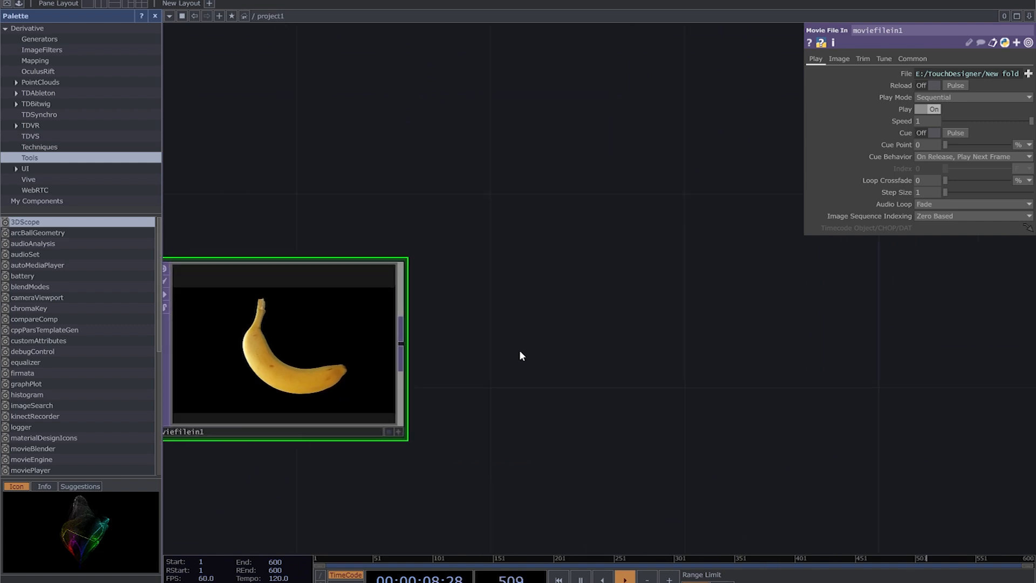
pyautogui.press('Tab')
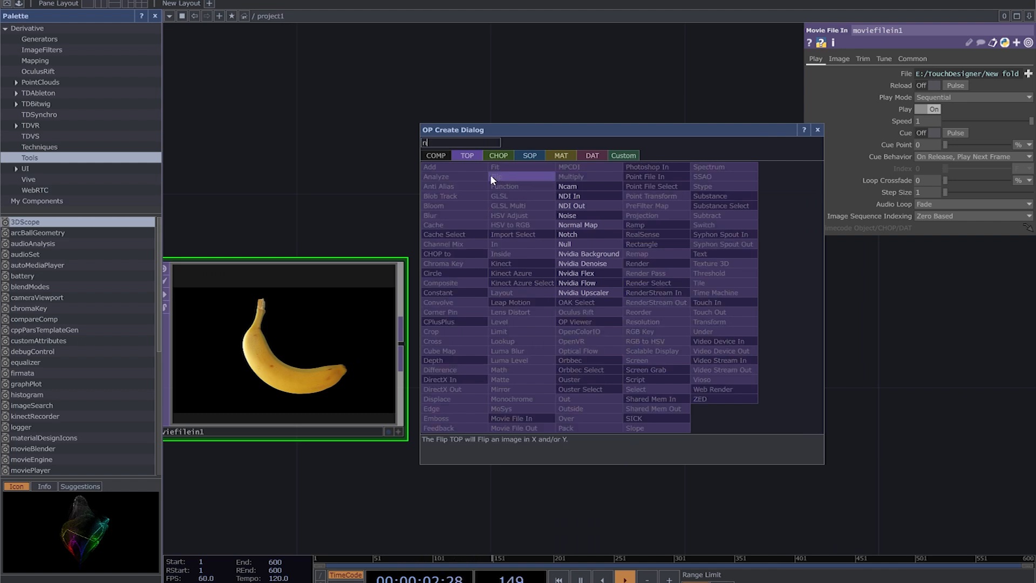
pyautogui.click(572, 216)
pyautogui.click(667, 206)
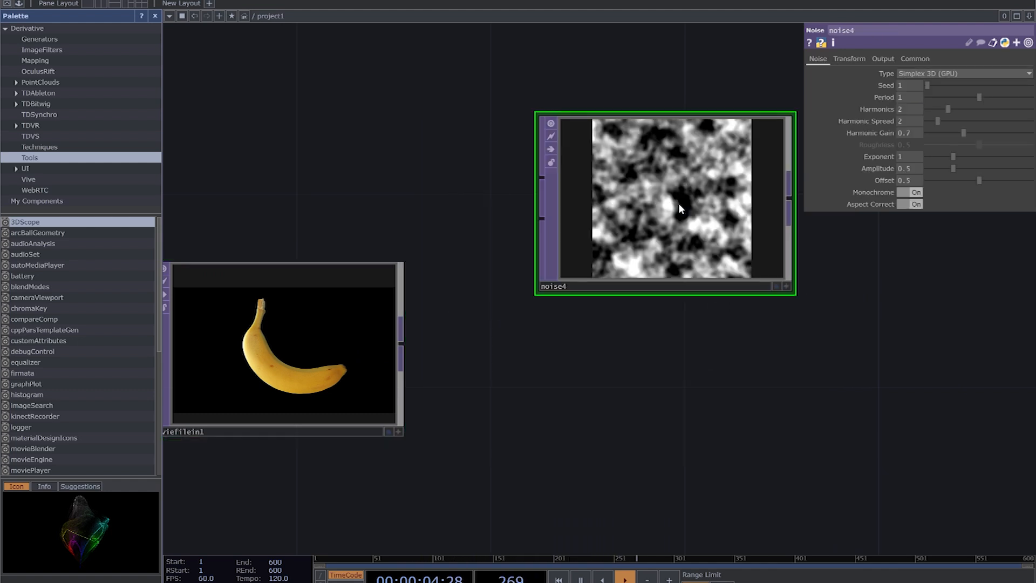
# Connect the Movie File In operator's output to the first input of the new Noise TOP.
pyautogui.moveTo(683, 325); pyautogui.dragTo(649, 346)
pyautogui.moveTo(534, 365); pyautogui.dragTo(529, 407)
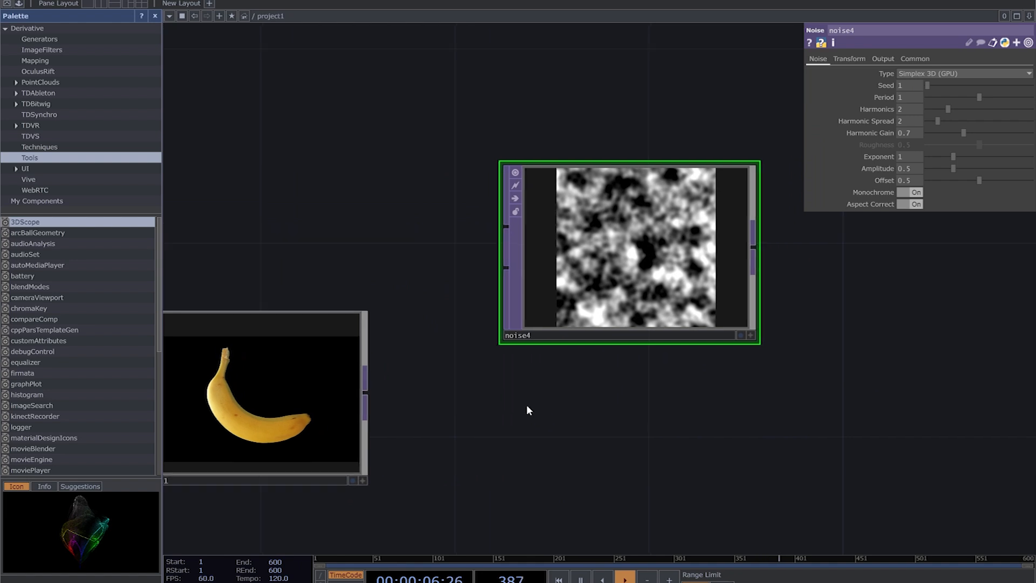
pyautogui.click(365, 413)
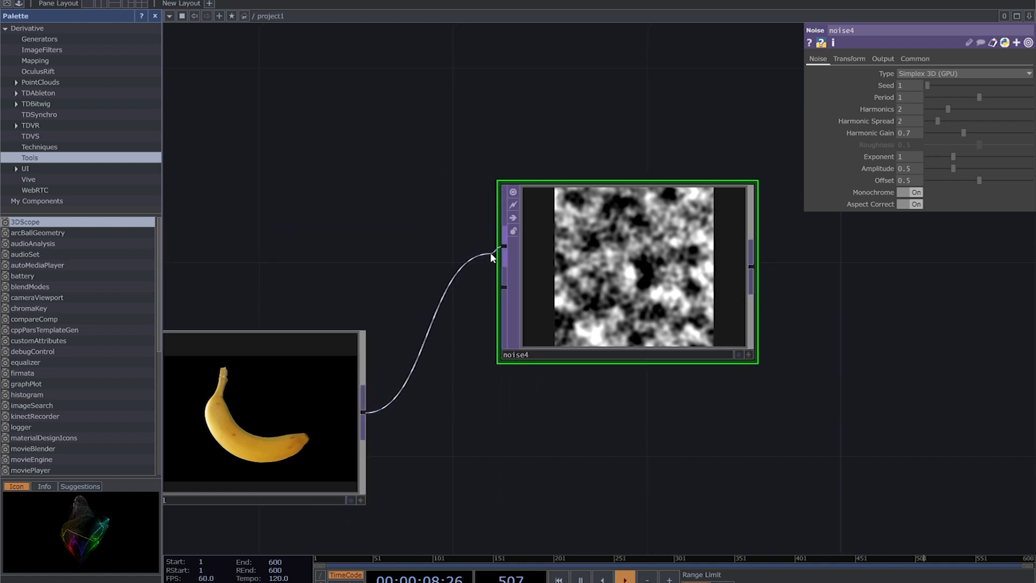
pyautogui.click(490, 251)
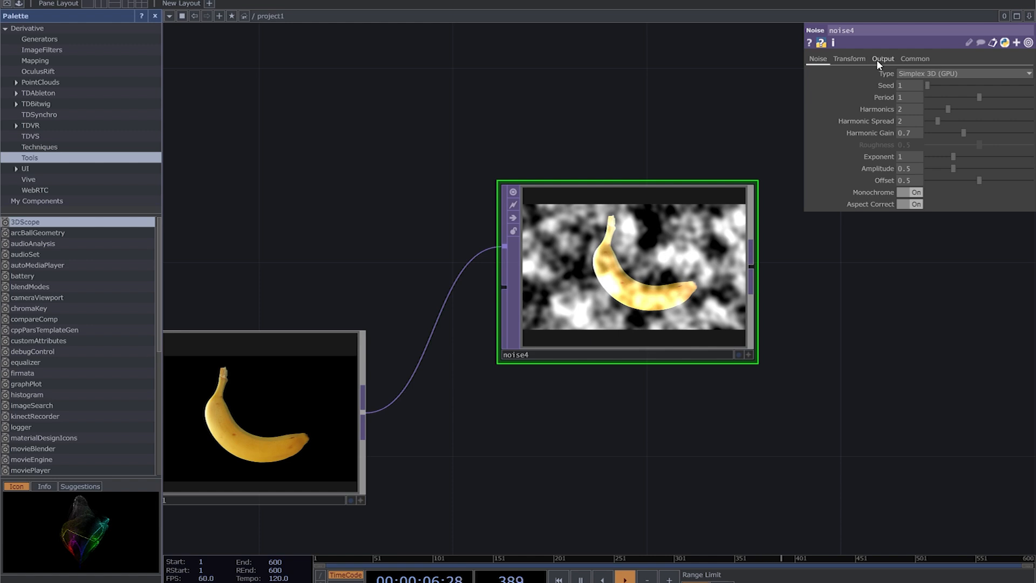
# Branch a second Noise TOP off the Movie File In operator's output below the first one, and delete it.
pyautogui.moveTo(401, 429); pyautogui.dragTo(367, 300)
pyautogui.click(328, 284)
pyautogui.press('Tab')
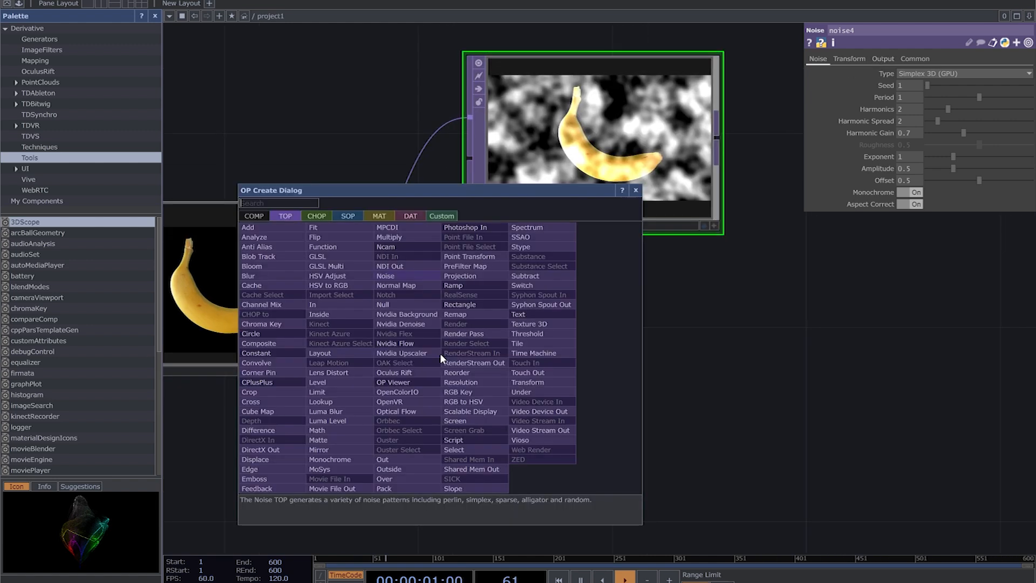
pyautogui.click(394, 277)
pyautogui.click(545, 386)
pyautogui.moveTo(693, 400); pyautogui.dragTo(597, 407)
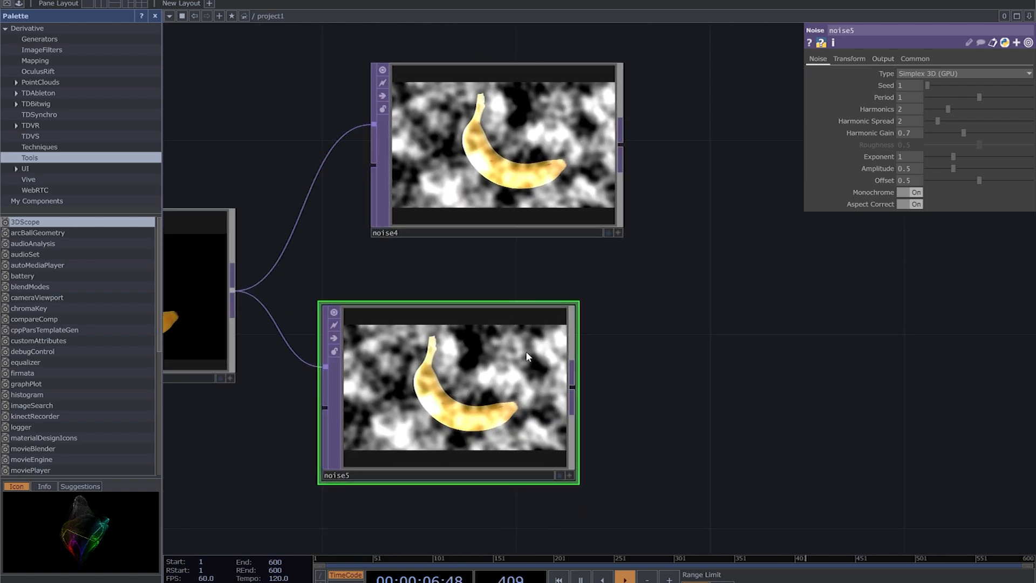
pyautogui.press('Delete')
# Move the remaining Noise TOP down into line with the Movie File In operator and select it.
pyautogui.moveTo(594, 364); pyautogui.dragTo(553, 435)
pyautogui.moveTo(455, 252); pyautogui.dragTo(405, 398)
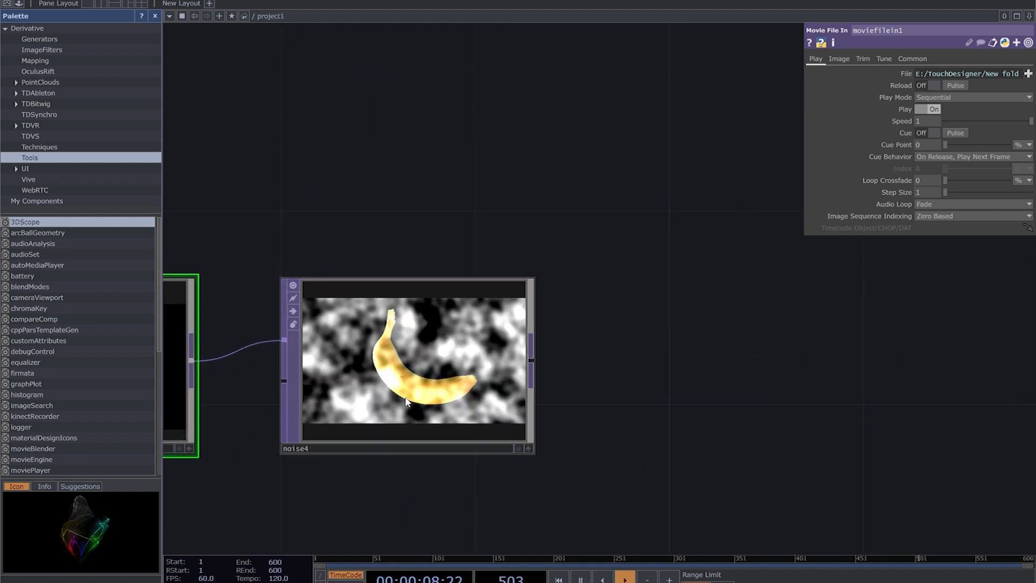
pyautogui.click(390, 397)
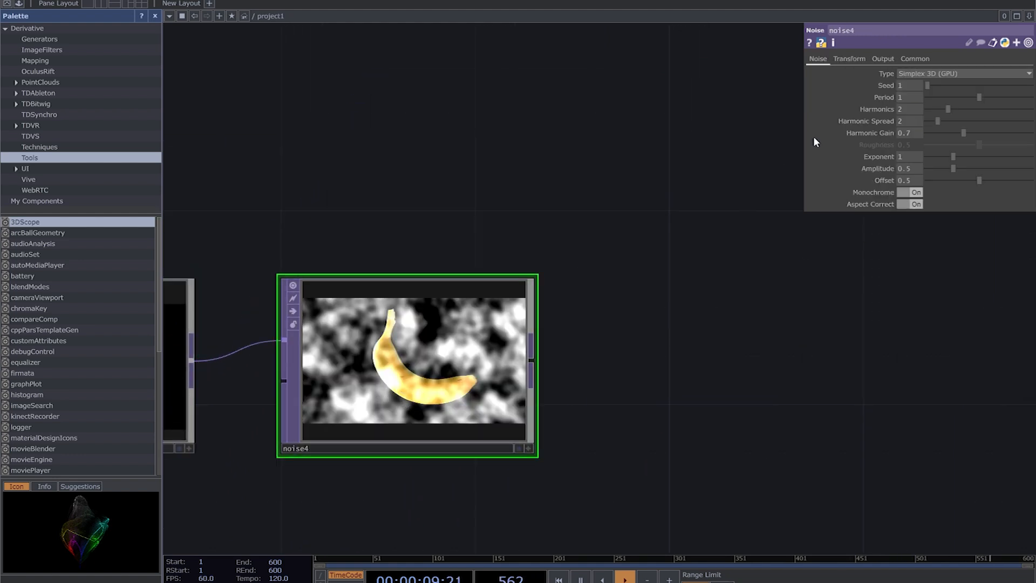
# Try Noise alone as the Noise TOP's RGB output mode, and set it to Input * Noise.
pyautogui.click(886, 57)
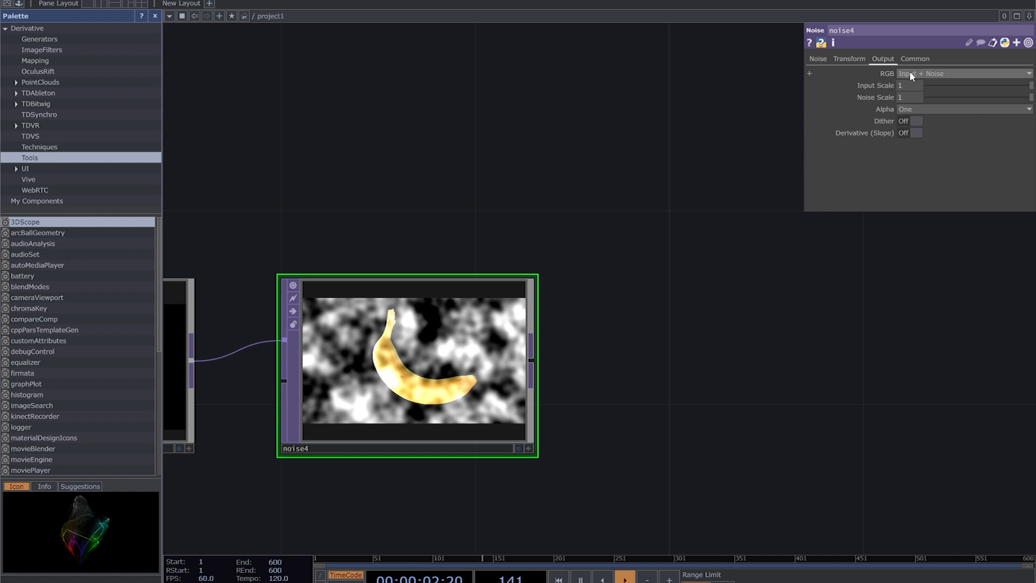
pyautogui.click(909, 72)
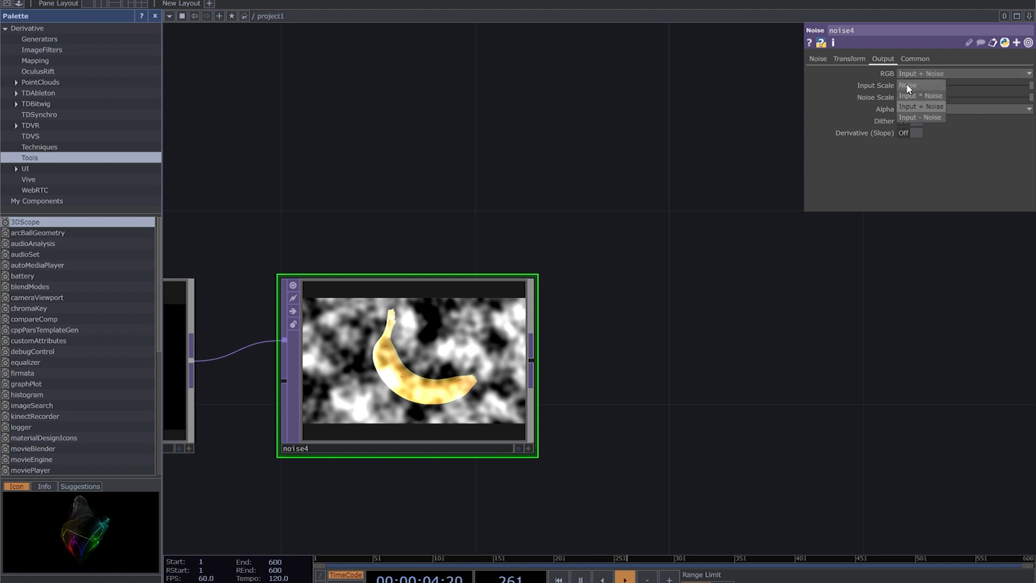
pyautogui.click(907, 84)
pyautogui.moveTo(699, 321); pyautogui.dragTo(673, 259)
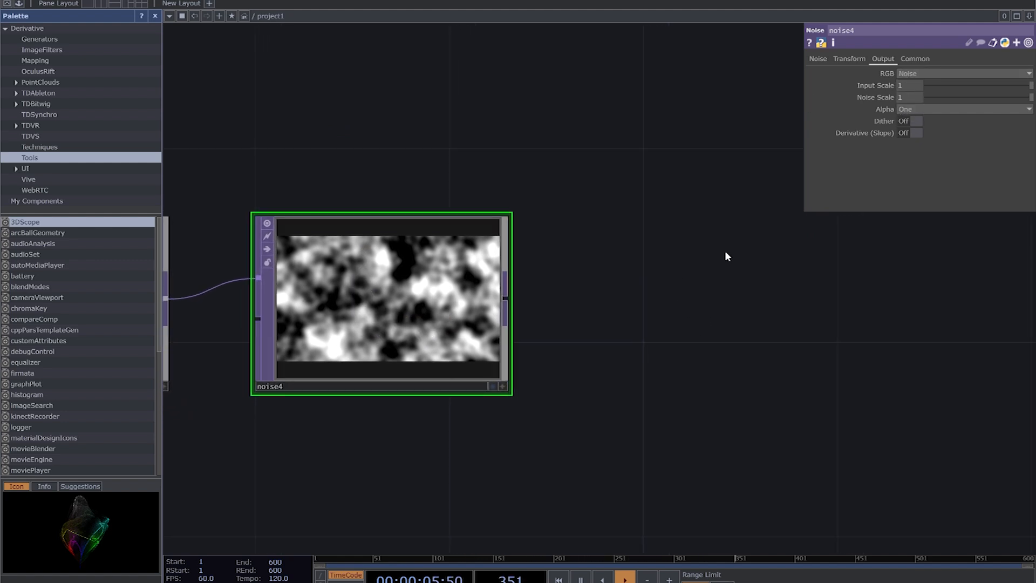
pyautogui.click(915, 72)
pyautogui.click(916, 94)
# Add an Edge TOP connected to the Noise TOP's output and place it to the right of it.
pyautogui.moveTo(622, 314); pyautogui.dragTo(606, 317)
pyautogui.rightClick(493, 303)
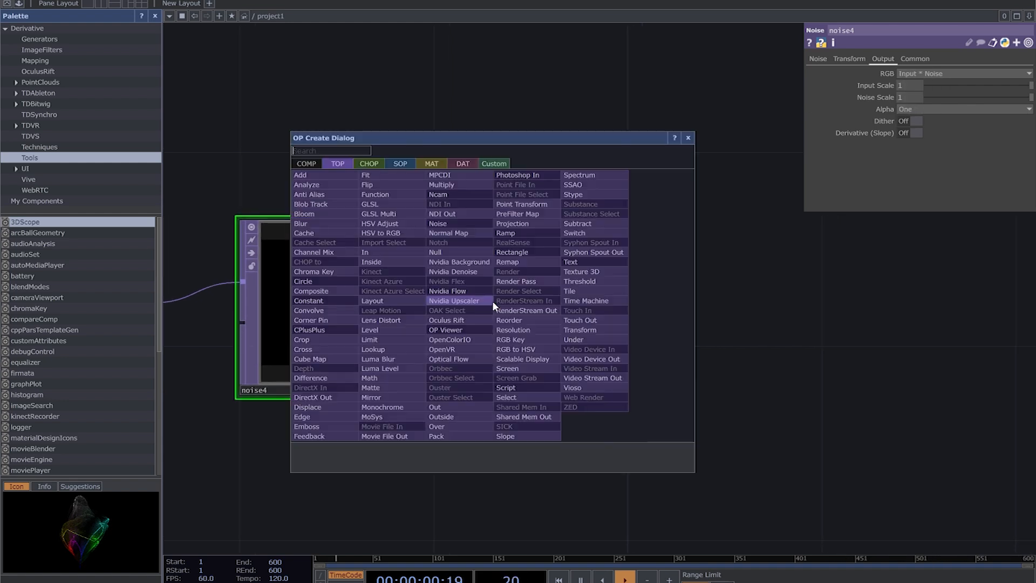
pyautogui.write('ed')
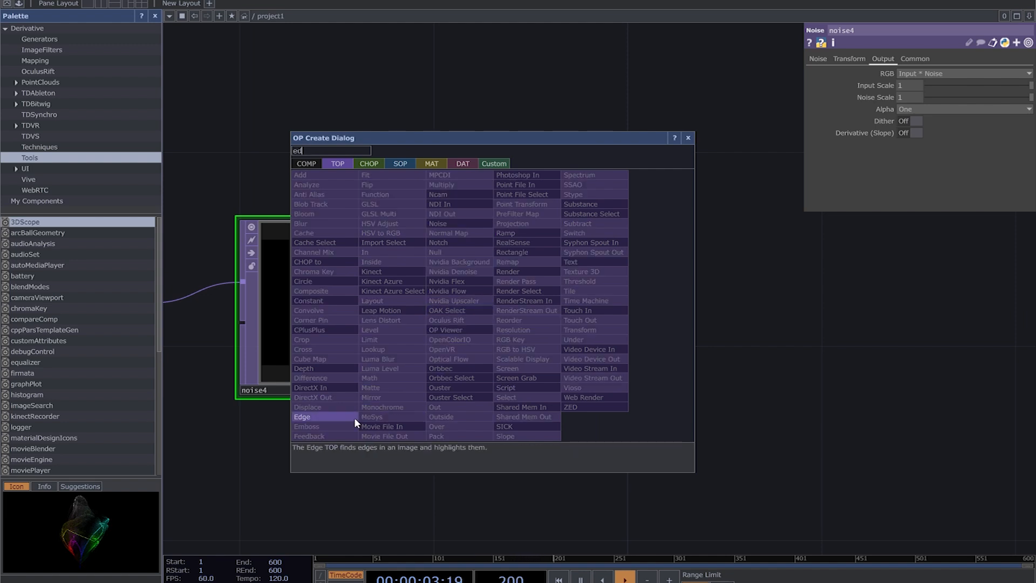
pyautogui.click(325, 418)
pyautogui.click(686, 295)
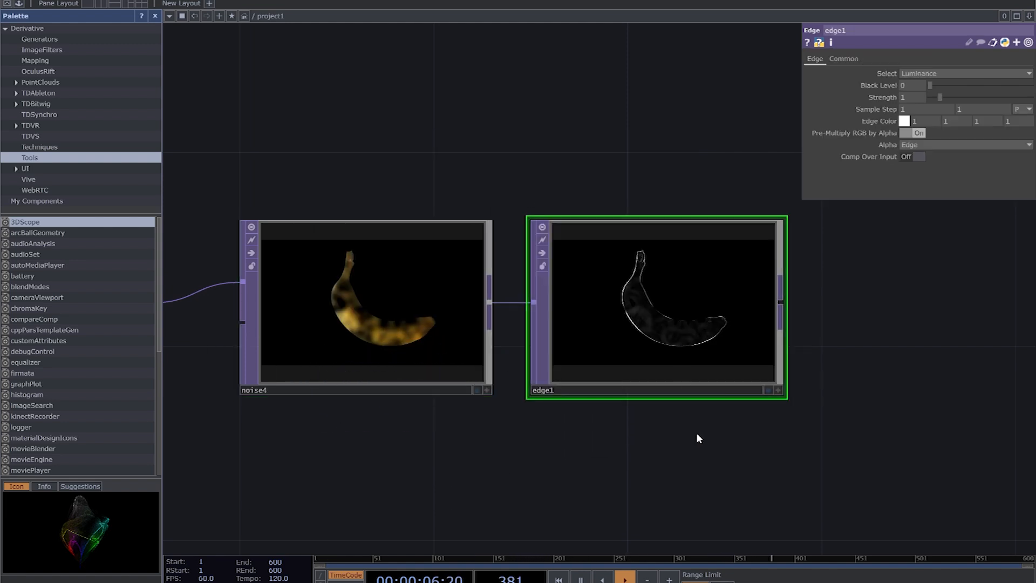
# Adjust the Noise TOP's Exponent to about 0.58 while comparing the effect on the Edge TOP.
pyautogui.moveTo(696, 435); pyautogui.dragTo(571, 466)
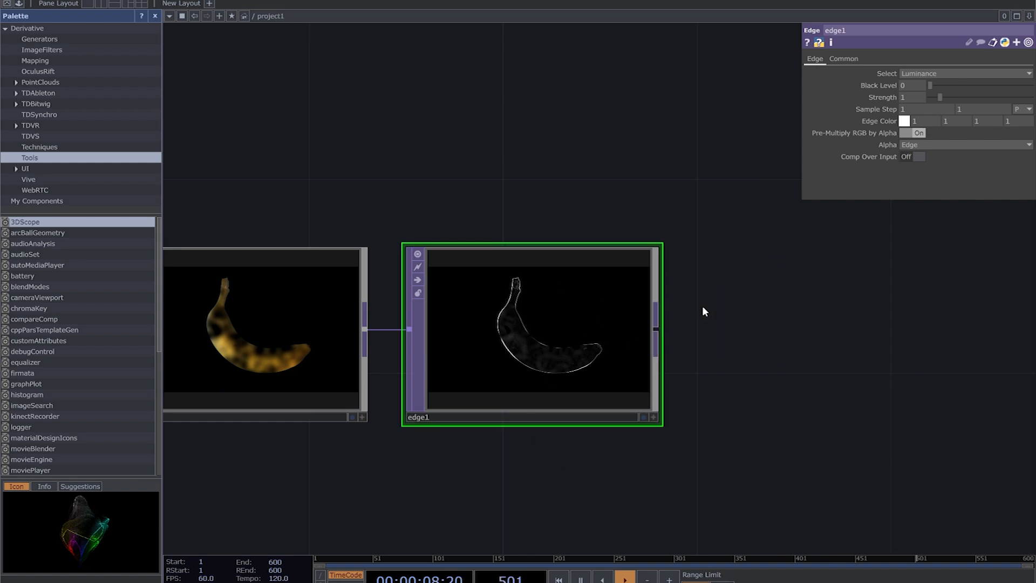
pyautogui.click(320, 368)
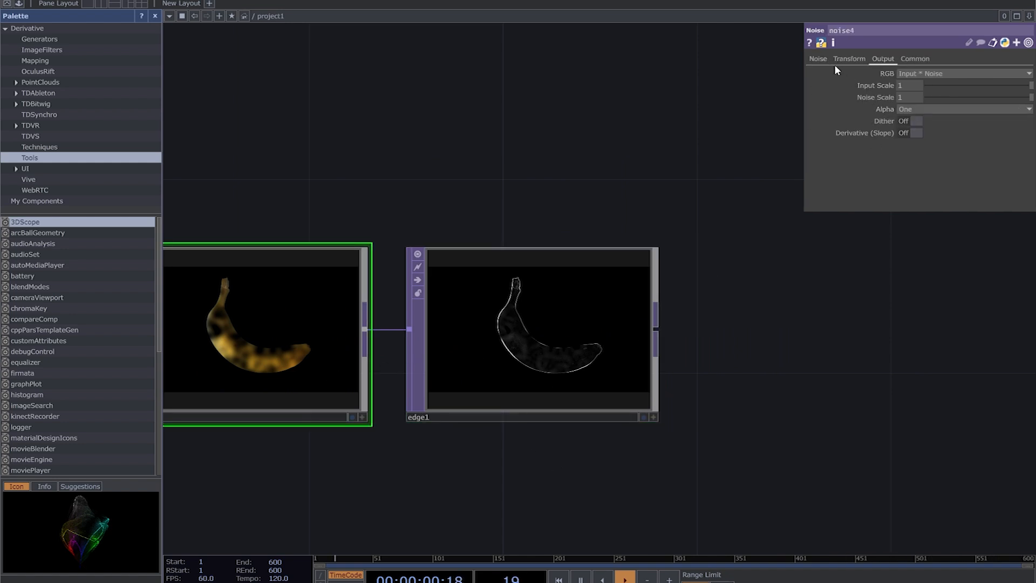
pyautogui.click(818, 58)
pyautogui.click(926, 158)
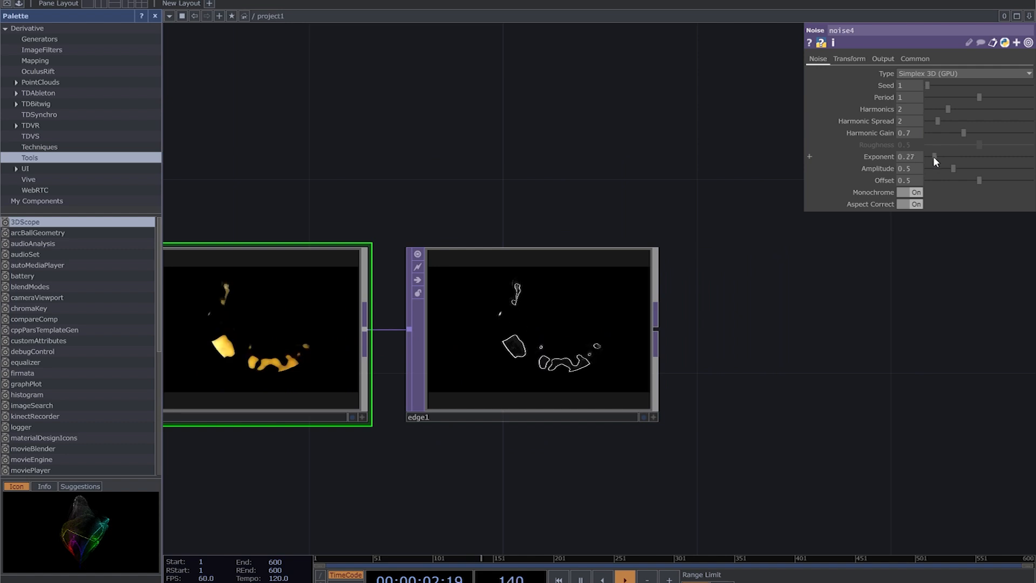
pyautogui.moveTo(931, 156); pyautogui.dragTo(944, 160)
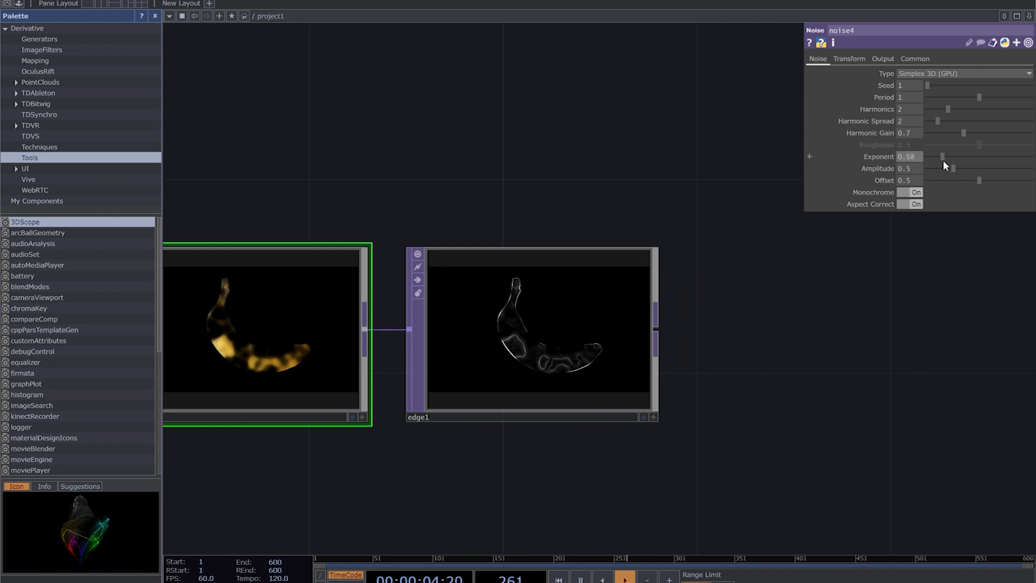
# Draw an annotation box around the Movie File In, Noise and Edge operators and title it "top".
pyautogui.moveTo(726, 409); pyautogui.dragTo(767, 405)
pyautogui.scroll(-5, 755, 406)
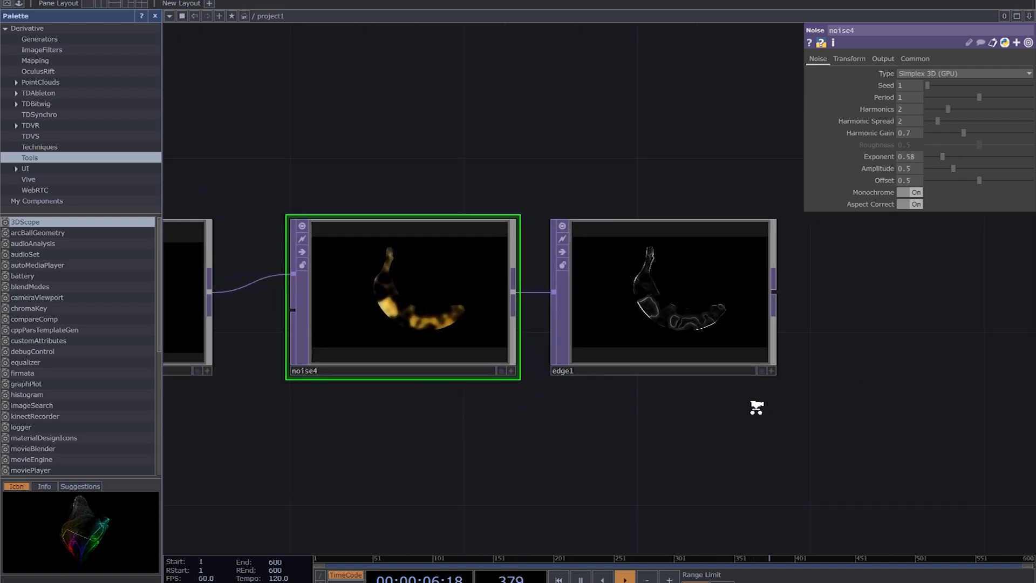
pyautogui.moveTo(601, 448); pyautogui.dragTo(665, 443)
pyautogui.scroll(-1, 665, 442)
pyautogui.scroll(-2, 647, 426)
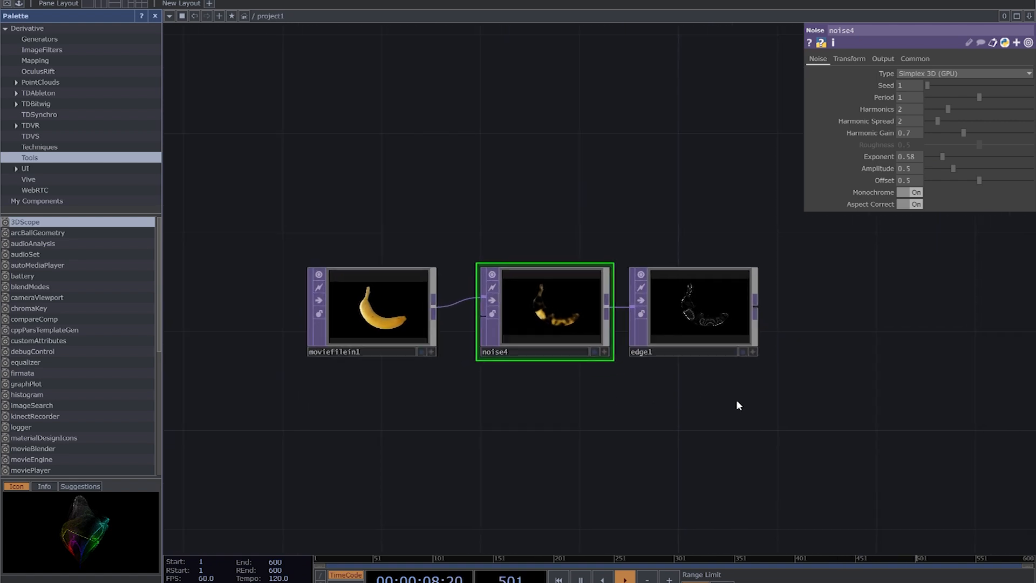
pyautogui.moveTo(785, 442); pyautogui.dragTo(274, 213, button='right')
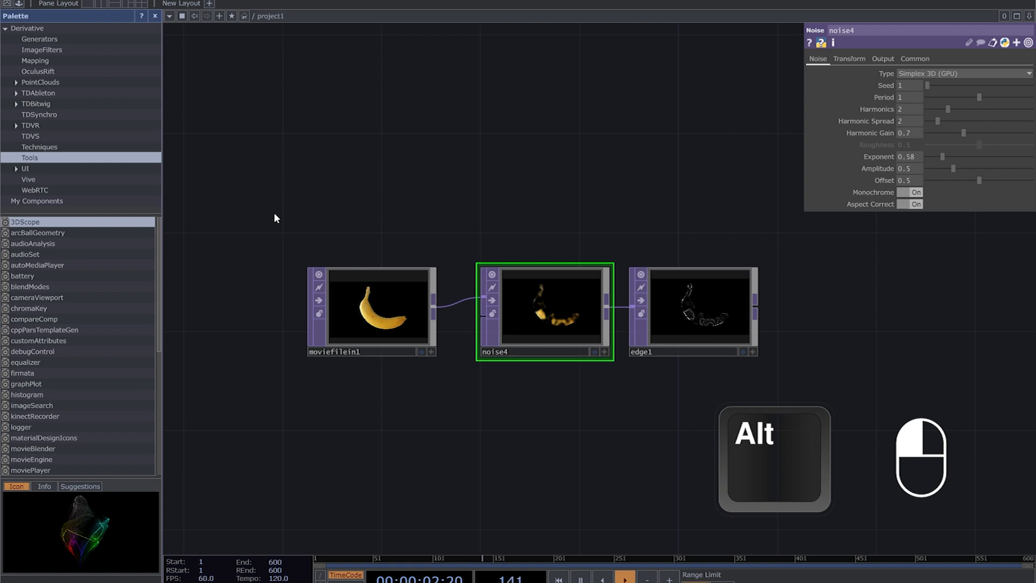
pyautogui.moveTo(252, 200)
pyautogui.keyDown('alt'); pyautogui.mouseDown()
pyautogui.moveTo(707, 378)
pyautogui.moveTo(806, 405)
pyautogui.mouseUp(); pyautogui.keyUp('alt')
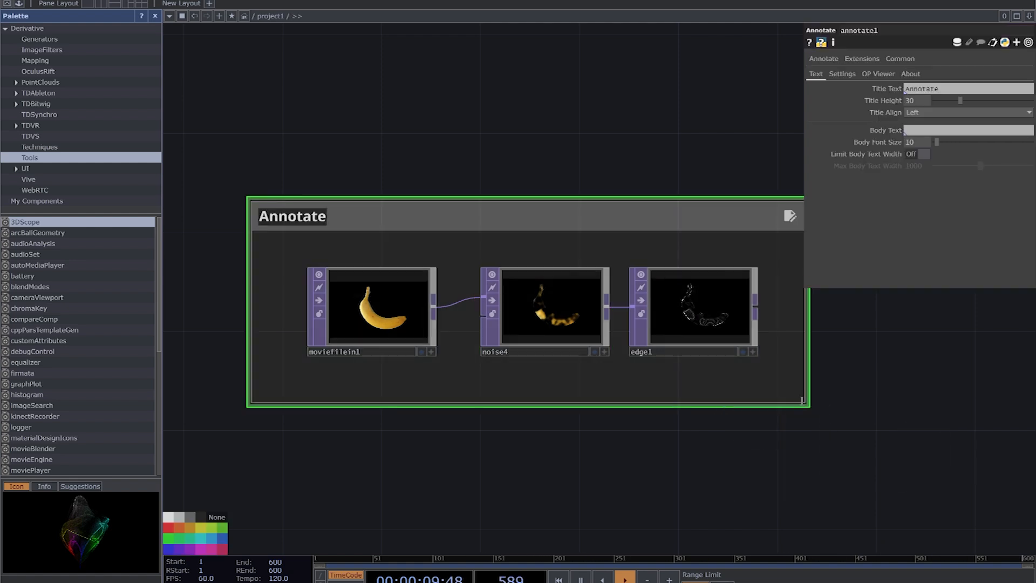
pyautogui.write('top')
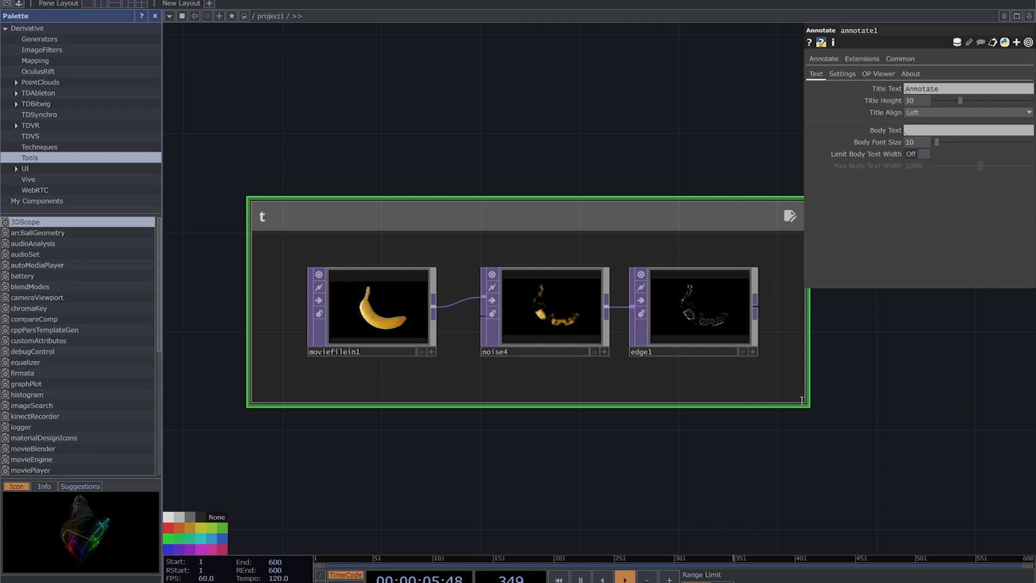
pyautogui.click(614, 173)
pyautogui.moveTo(869, 399); pyautogui.dragTo(852, 397)
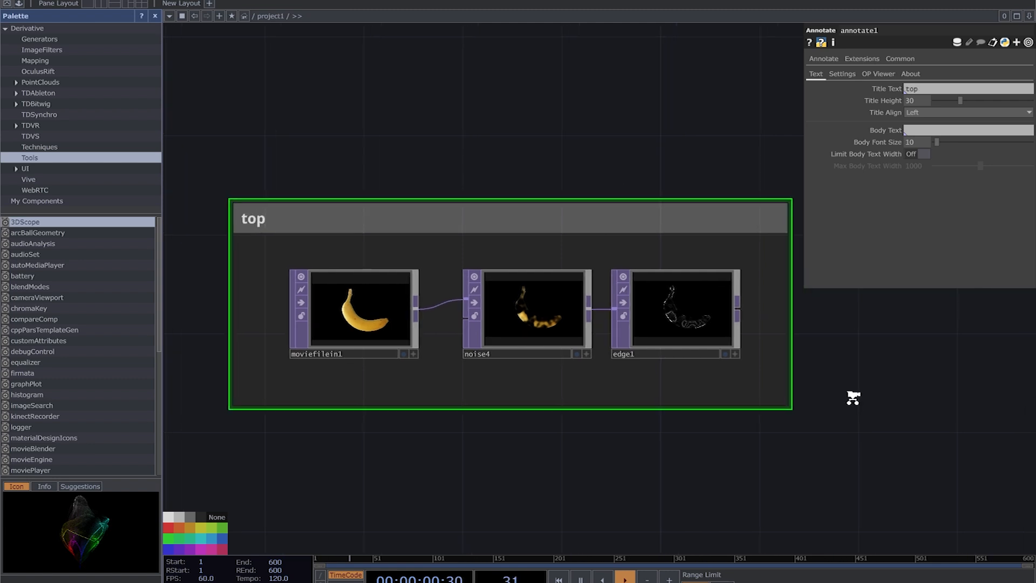
pyautogui.moveTo(851, 397); pyautogui.dragTo(856, 418, button='middle')
pyautogui.moveTo(855, 418); pyautogui.dragTo(810, 411)
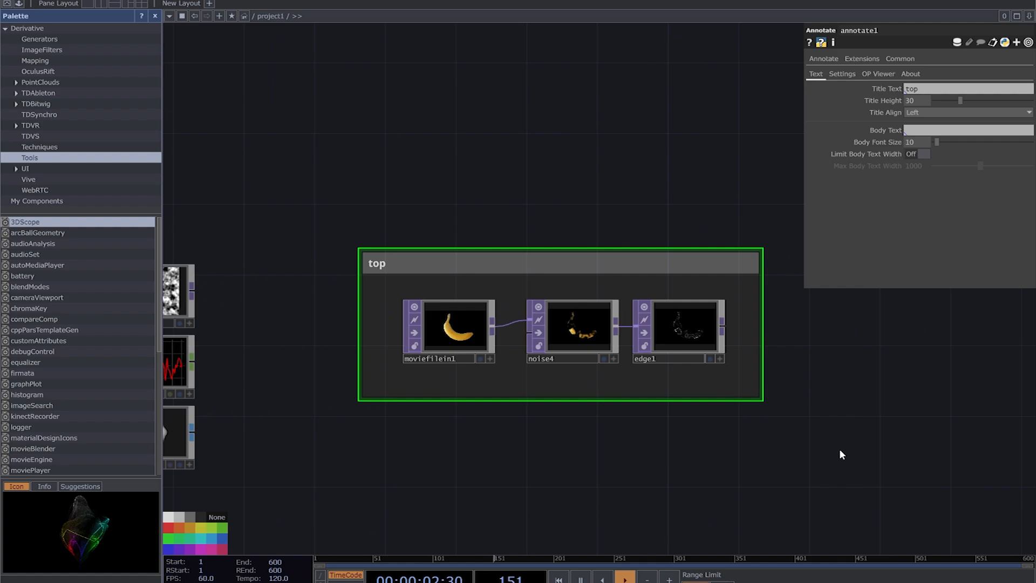